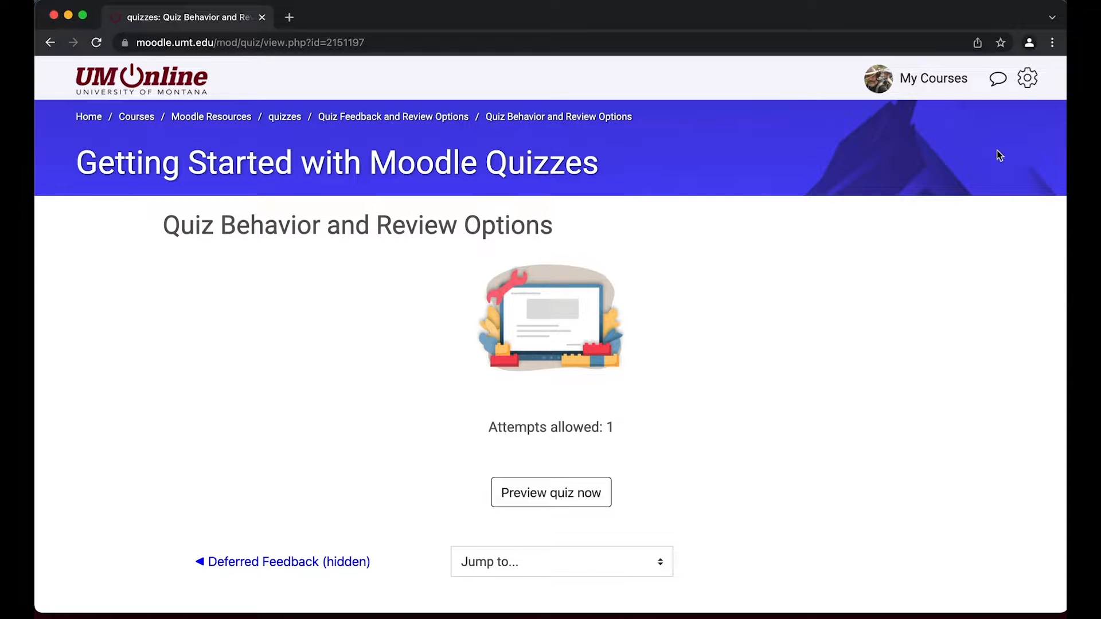
# Open the Glacier lake island question for editing from the quiz's question list
pyautogui.click(1026, 80)
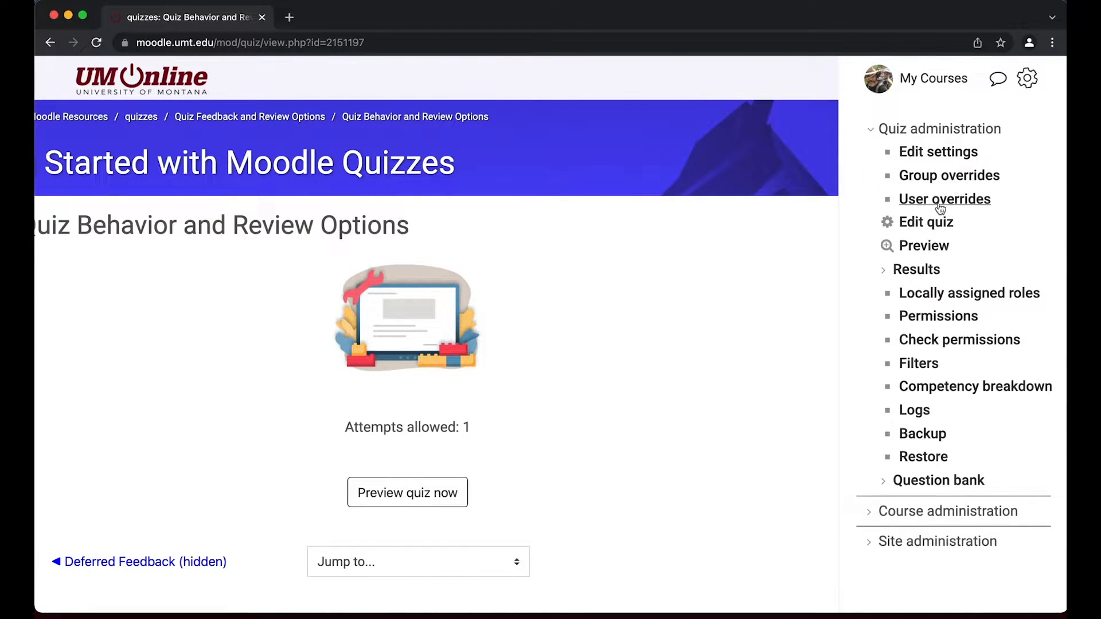
pyautogui.click(932, 225)
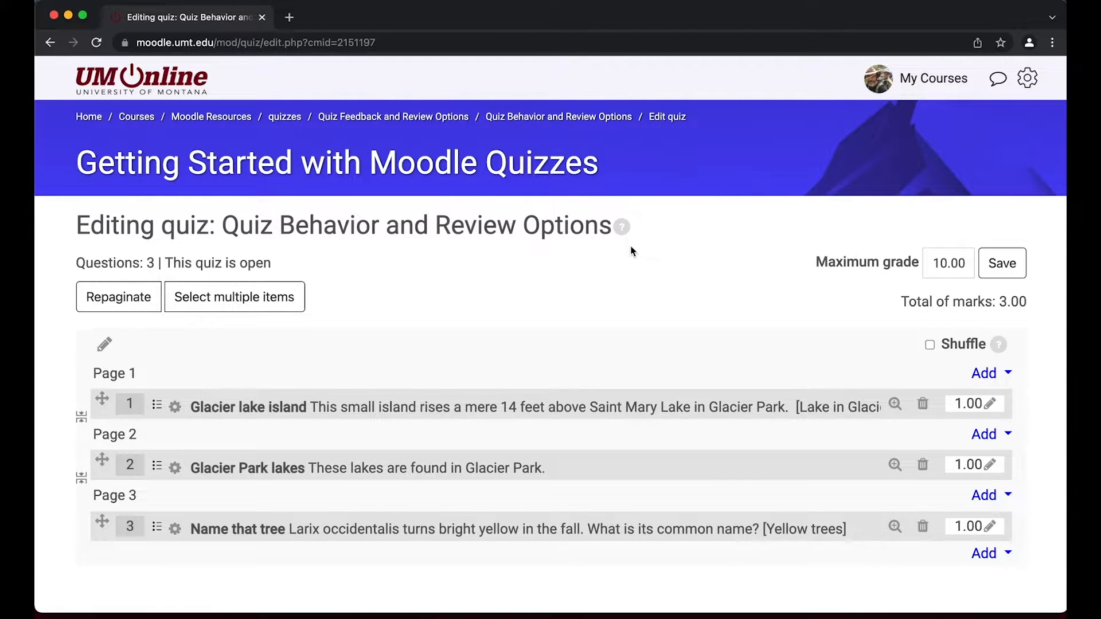
pyautogui.click(265, 408)
# Review the Glacier lake island question's text, default mark and general feedback
pyautogui.scroll(-5, 59, 408)
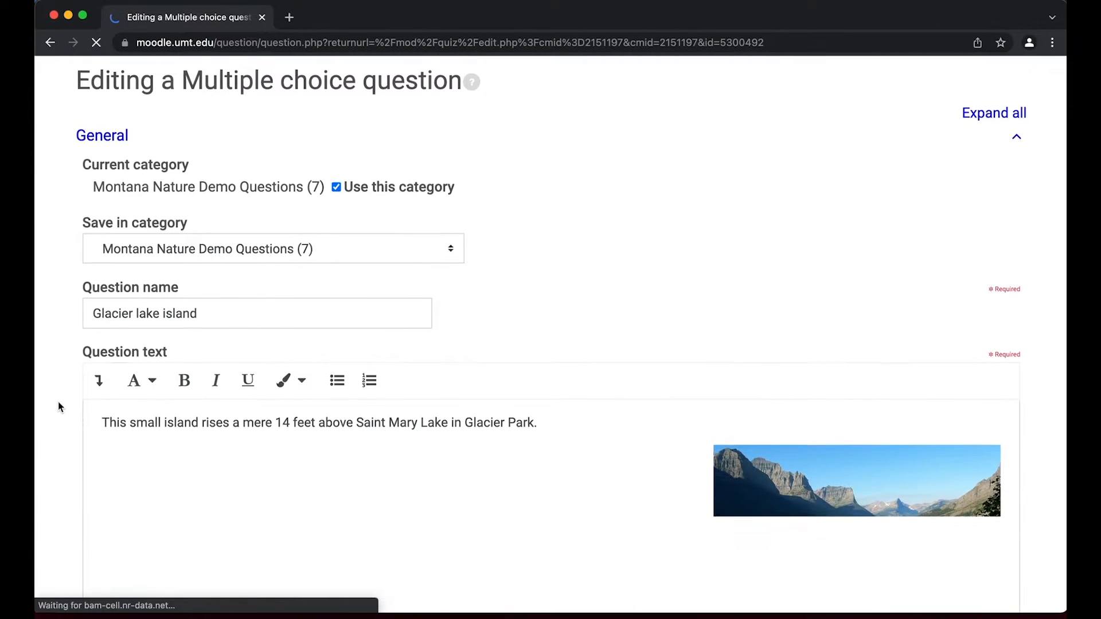
pyautogui.scroll(-1, 59, 408)
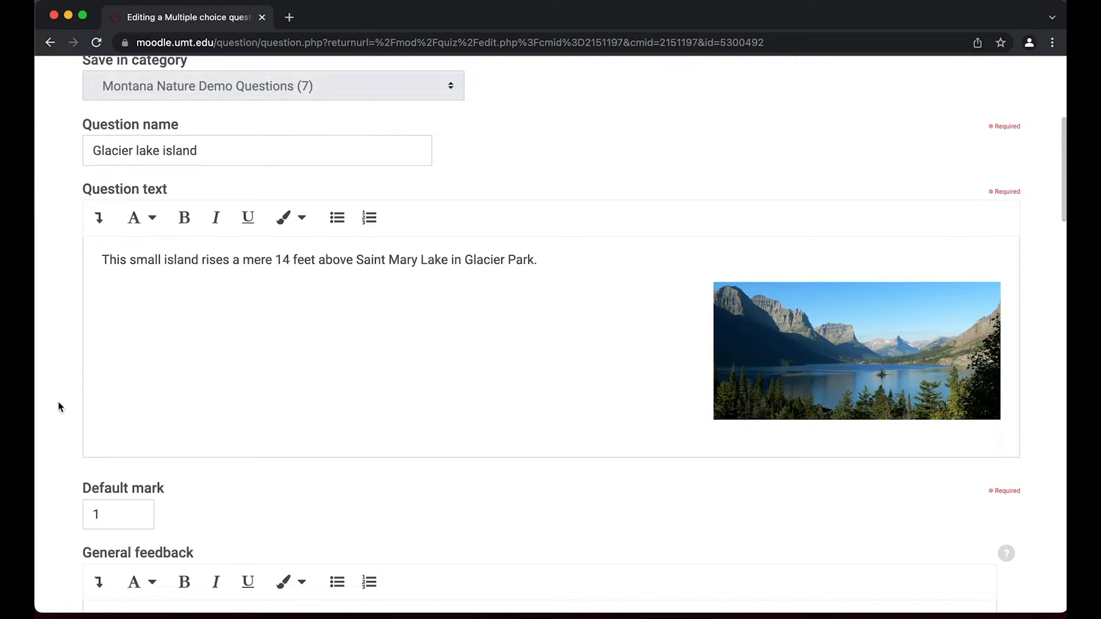
pyautogui.scroll(-6, 68, 268)
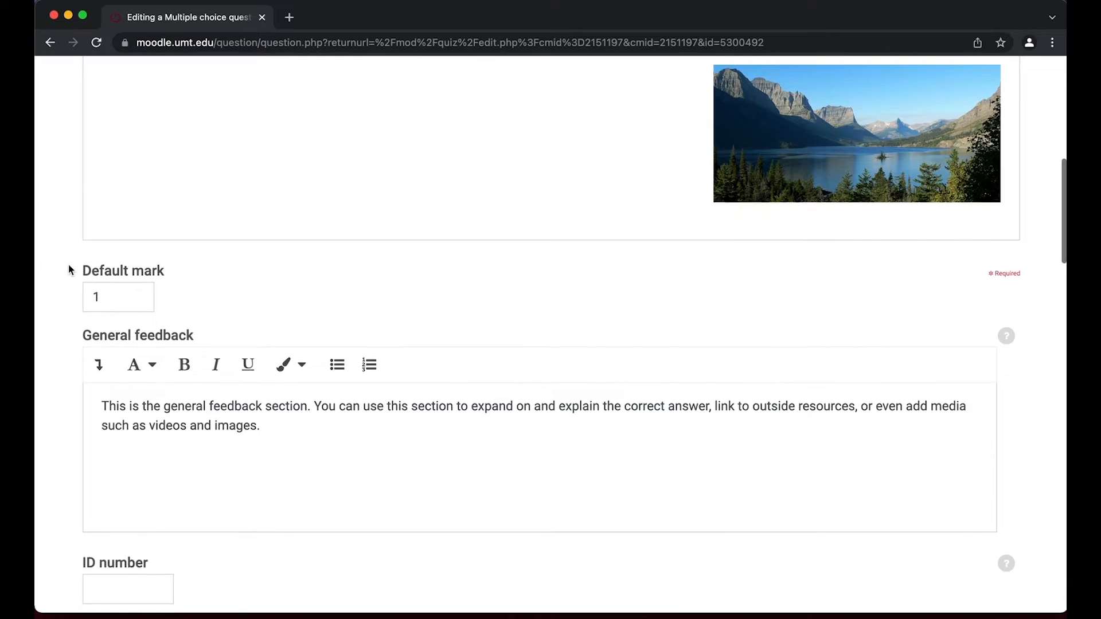
pyautogui.click(145, 330)
pyautogui.hotkey('ctrl', 'a')
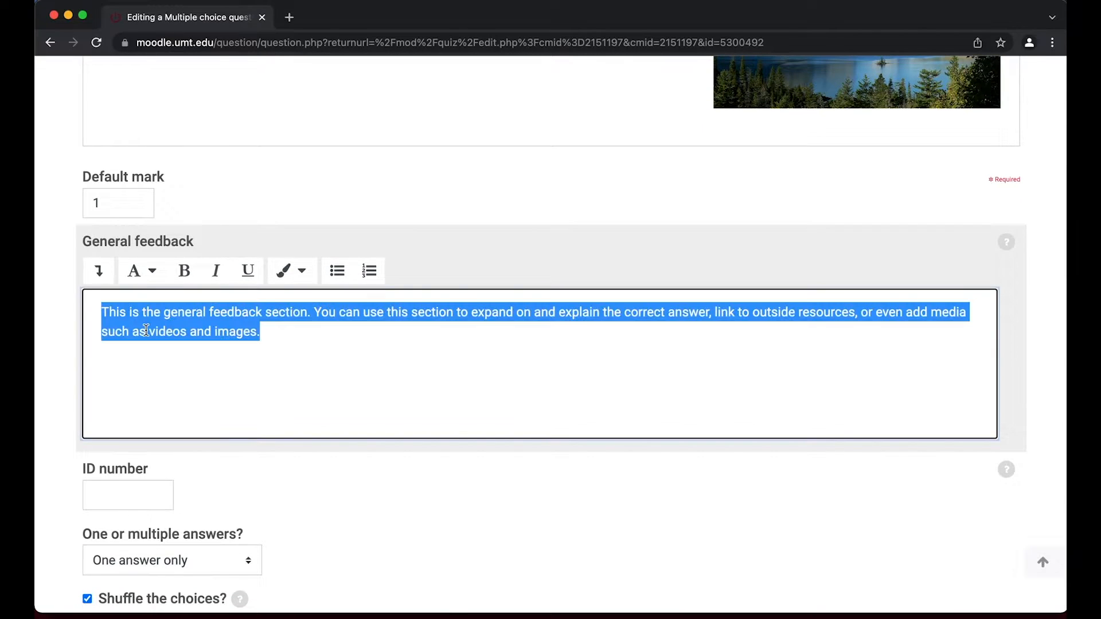
pyautogui.click(153, 378)
pyautogui.scroll(-7, 57, 410)
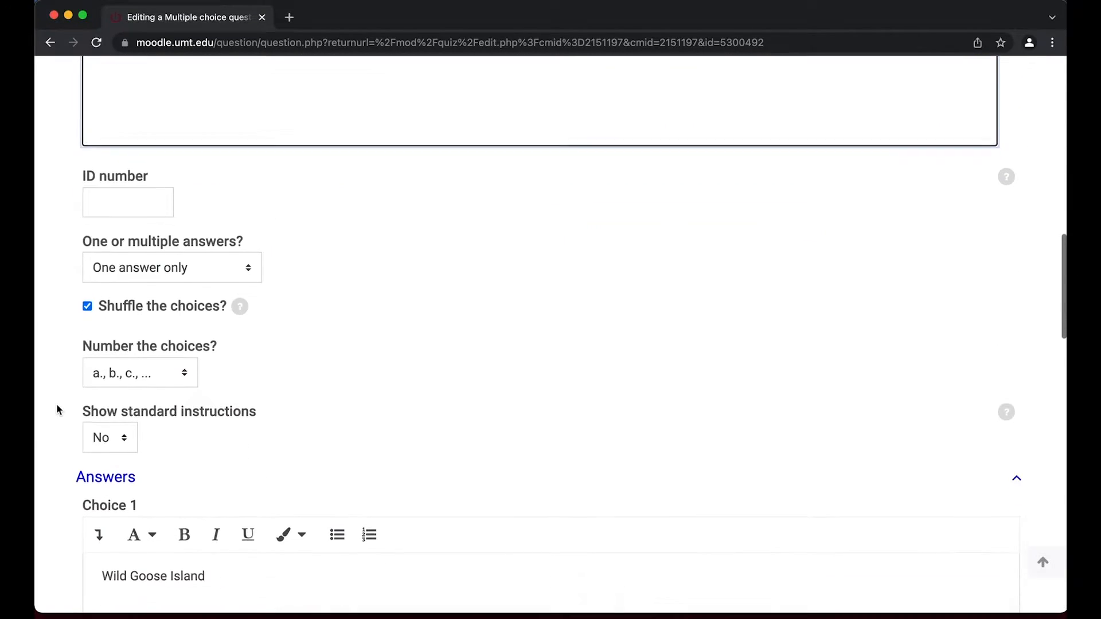
# Examine the answer choices and the specific feedback written for each of the three choices
pyautogui.scroll(-3, 57, 410)
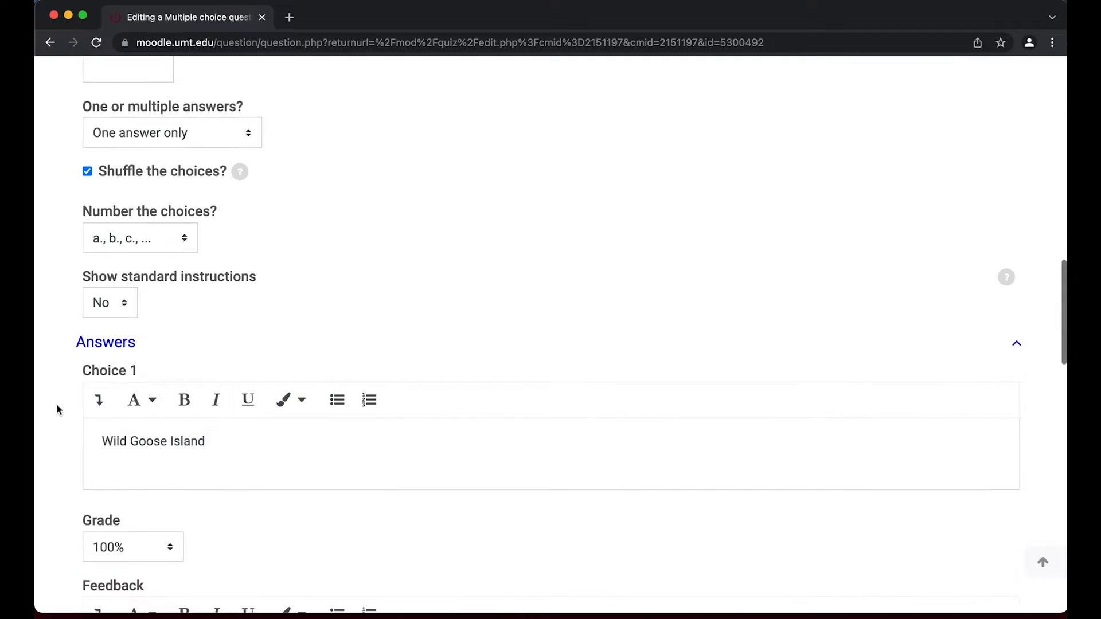
pyautogui.scroll(-1, 56, 410)
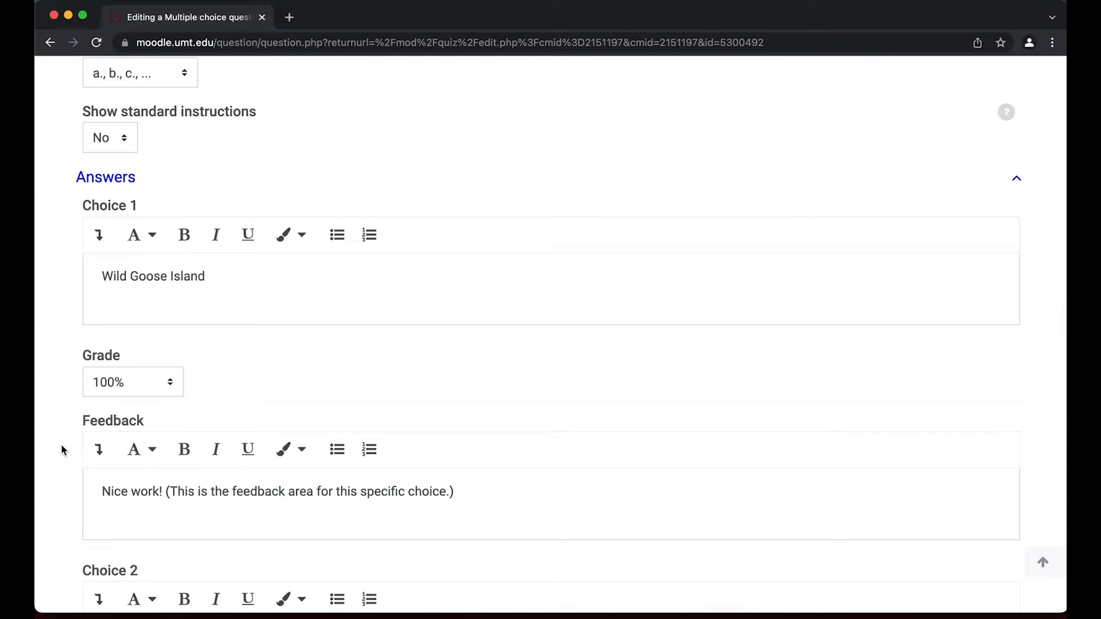
pyautogui.doubleClick(117, 492)
pyautogui.tripleClick(118, 496)
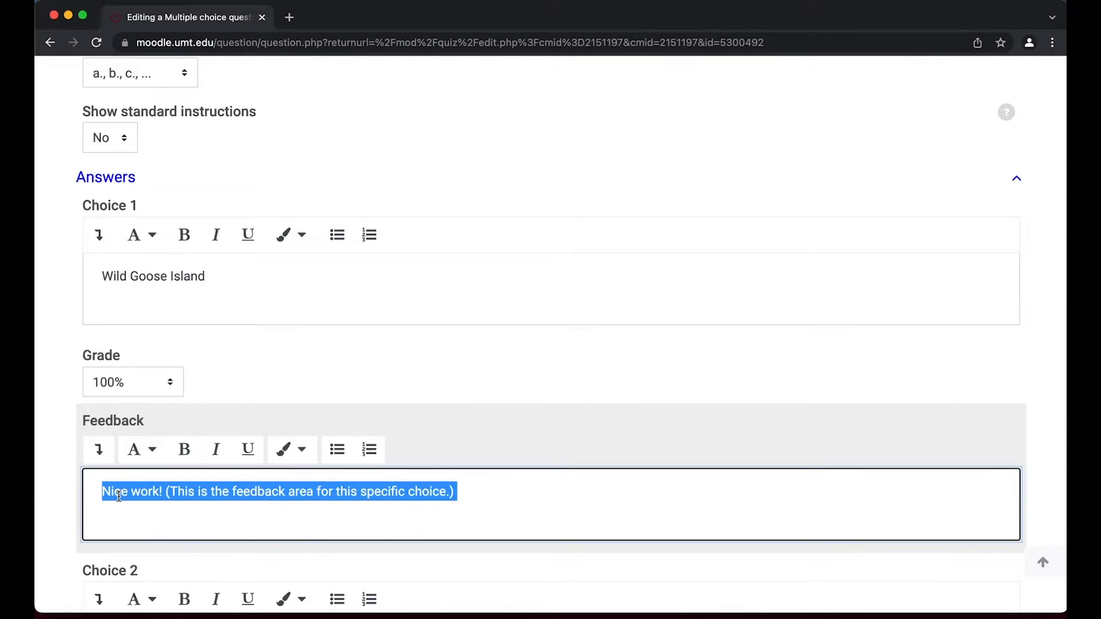
pyautogui.click(114, 511)
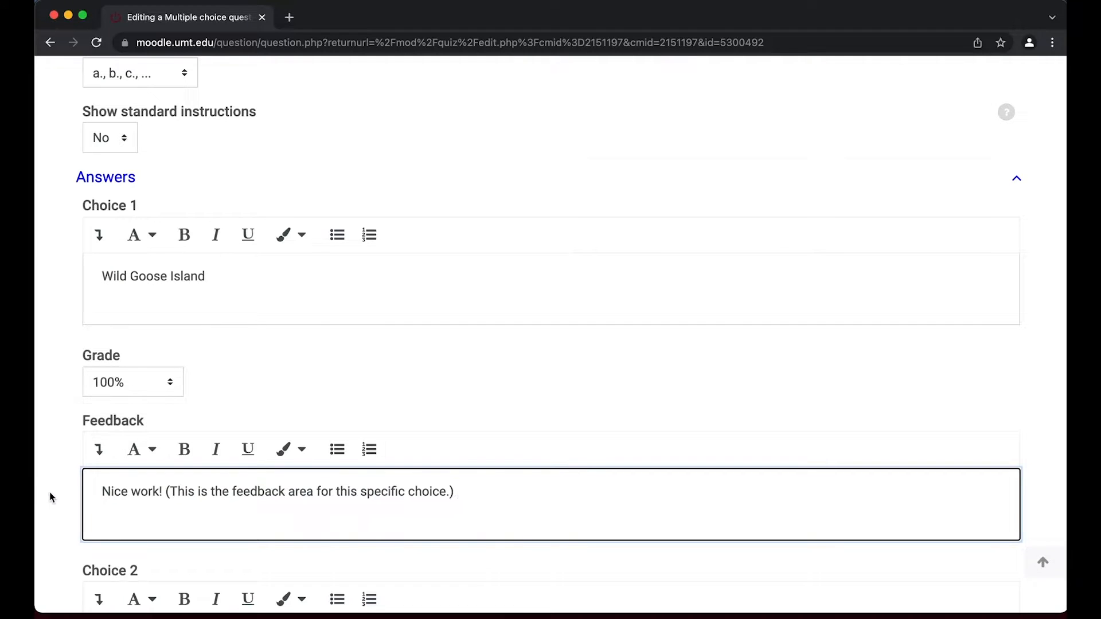
pyautogui.scroll(-8, 50, 494)
pyautogui.tripleClick(118, 399)
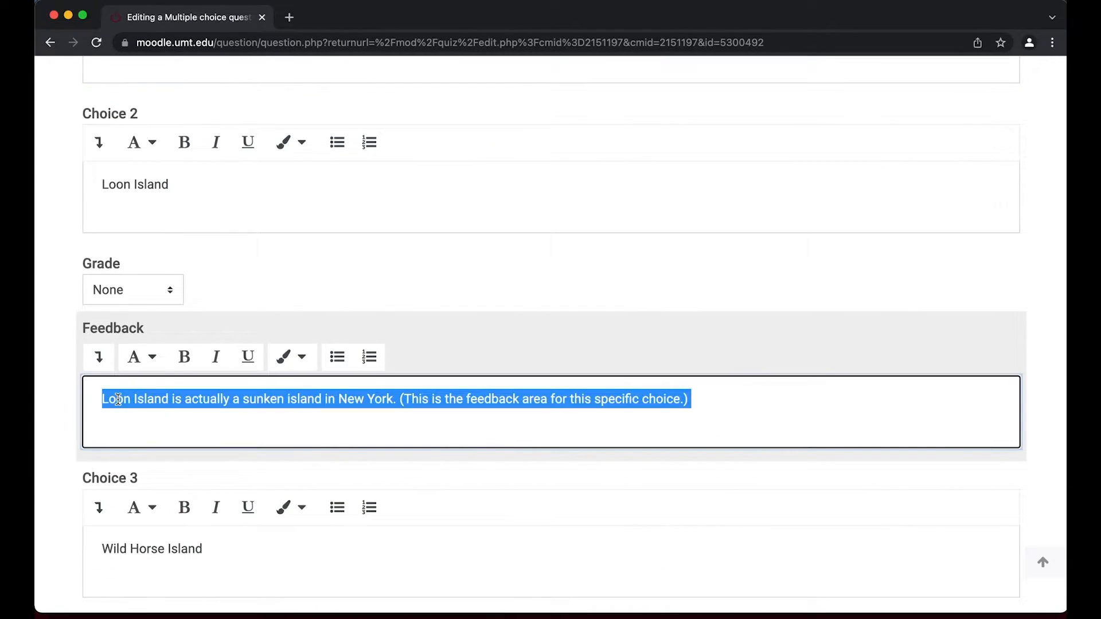
pyautogui.scroll(-7, 61, 414)
pyautogui.tripleClick(111, 385)
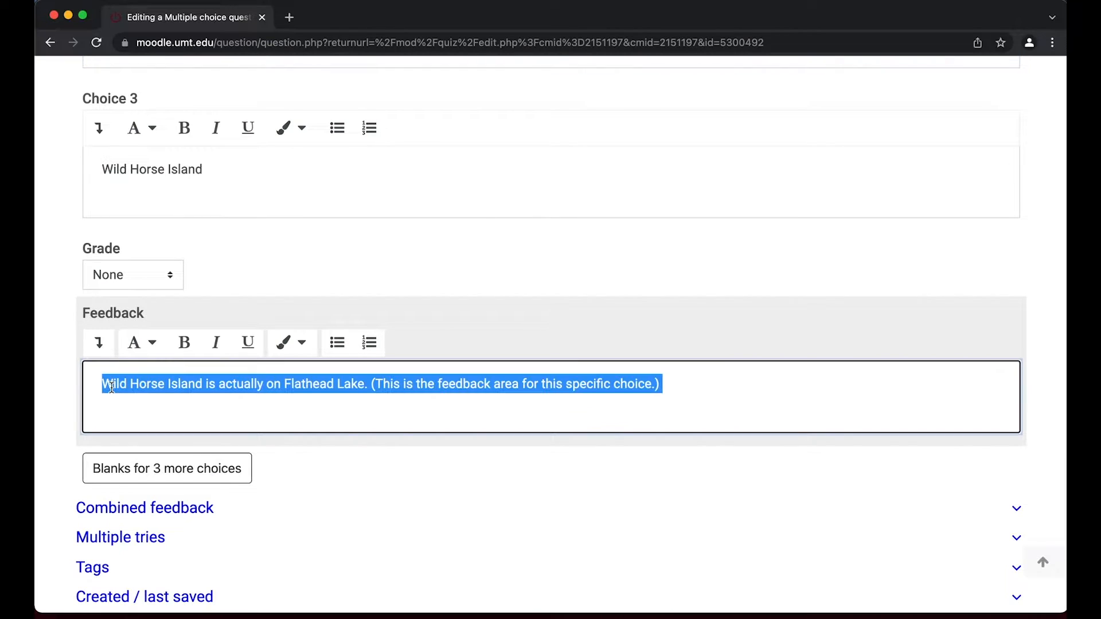
# Expand the combined feedback and review its texts for correct, partially correct and incorrect responses
pyautogui.click(106, 511)
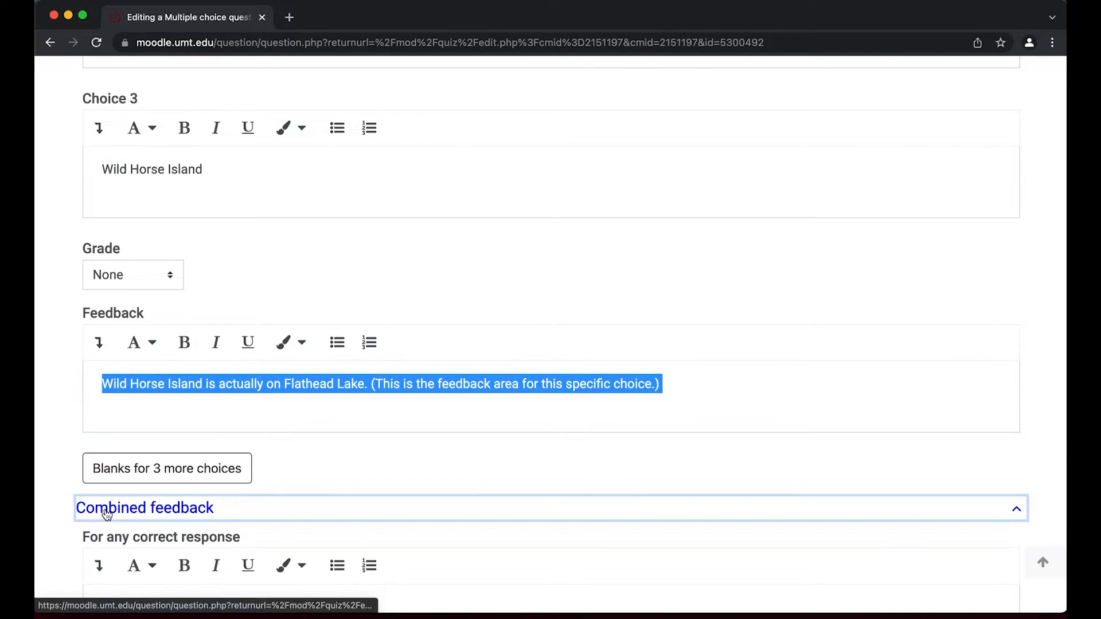
pyautogui.scroll(-3, 106, 513)
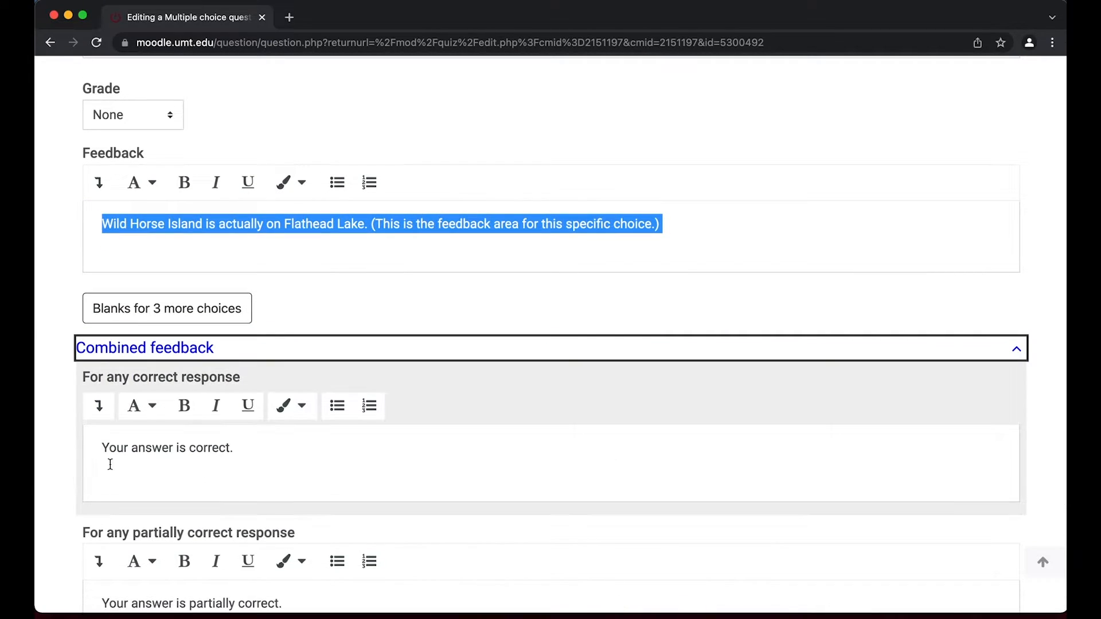
pyautogui.scroll(-3, 72, 486)
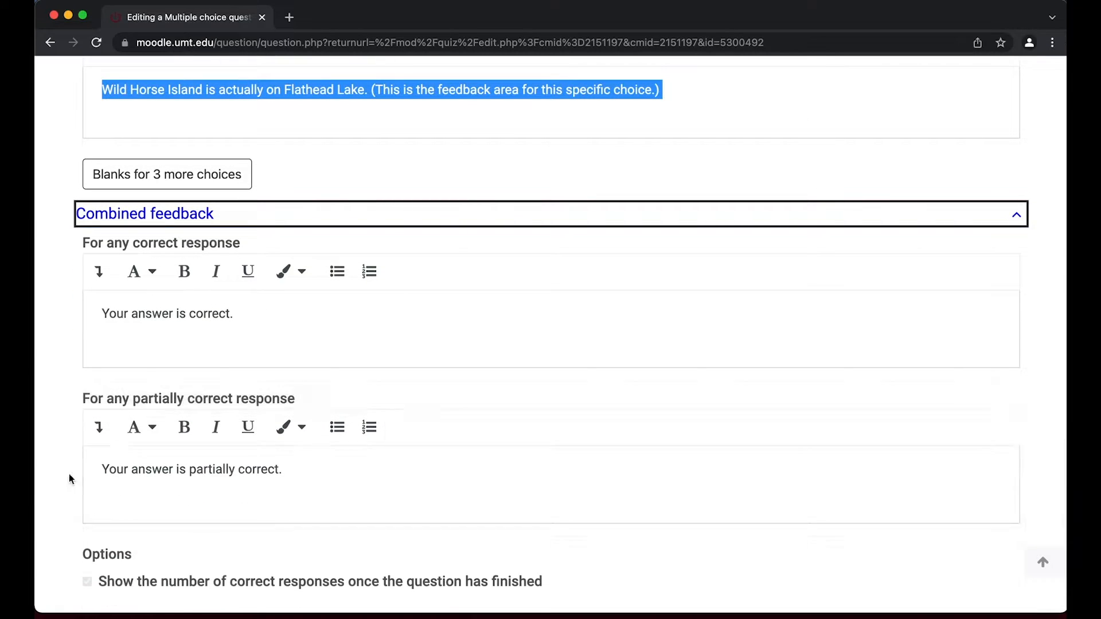
pyautogui.scroll(-4, 69, 475)
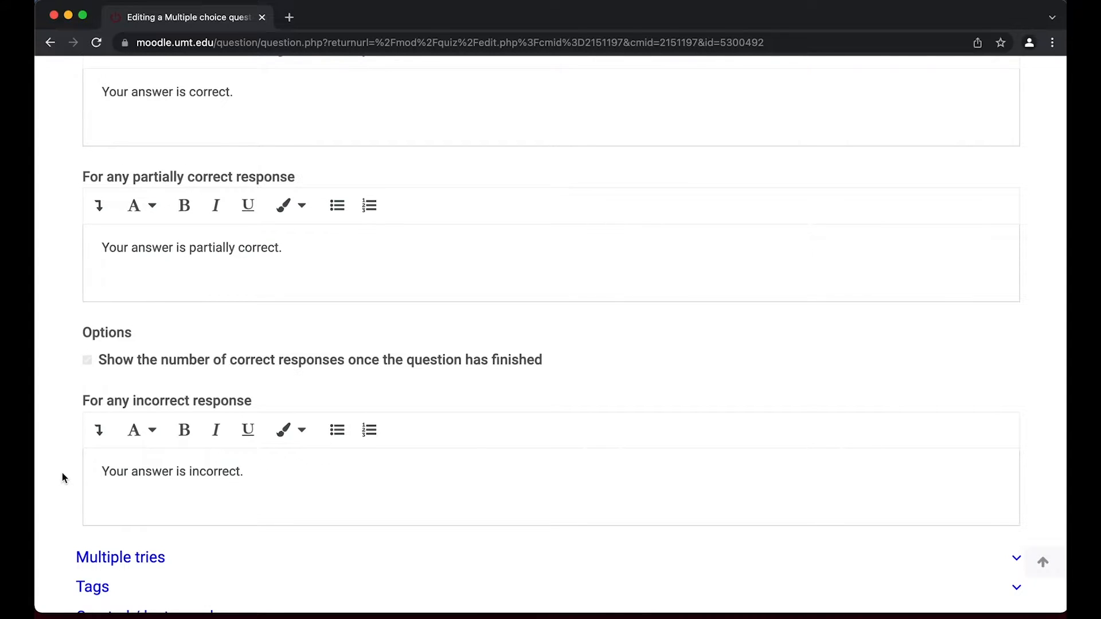
pyautogui.scroll(20, 63, 473)
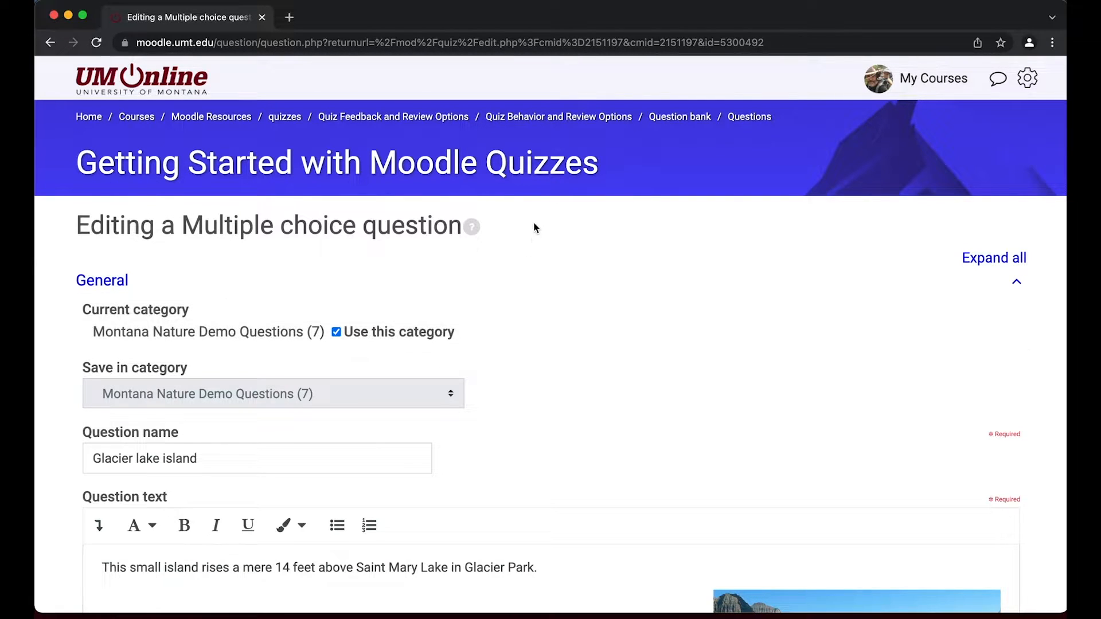
# Open the Quiz Behavior and Review Options quiz in a new browser tab and go to its settings for editing
pyautogui.keyDown('super'); pyautogui.click(554, 118); pyautogui.keyUp('super')
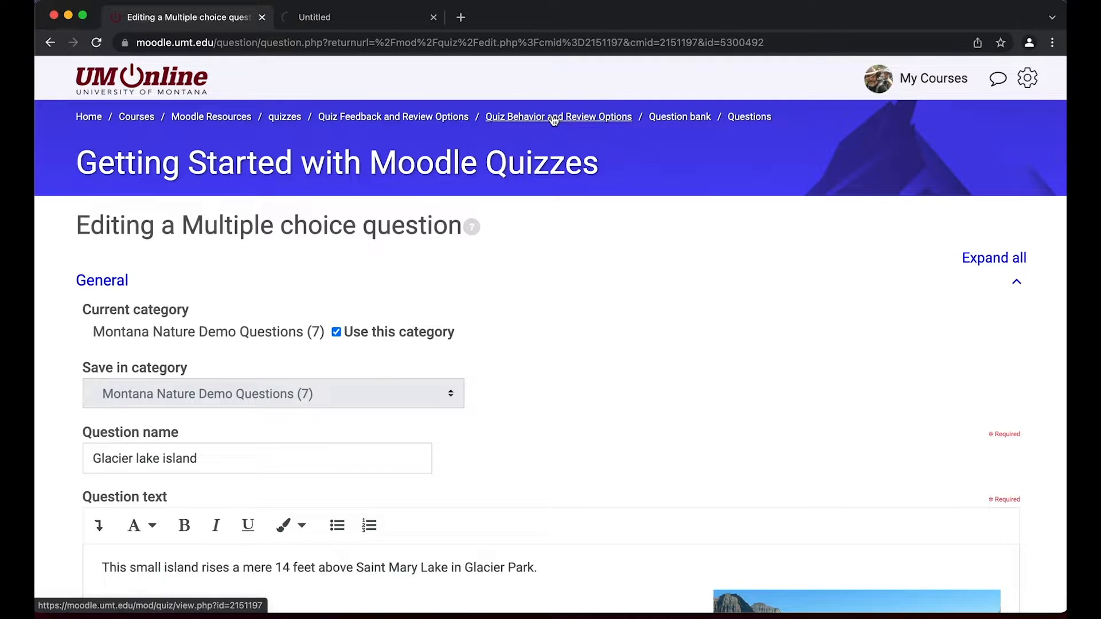
pyautogui.click(364, 18)
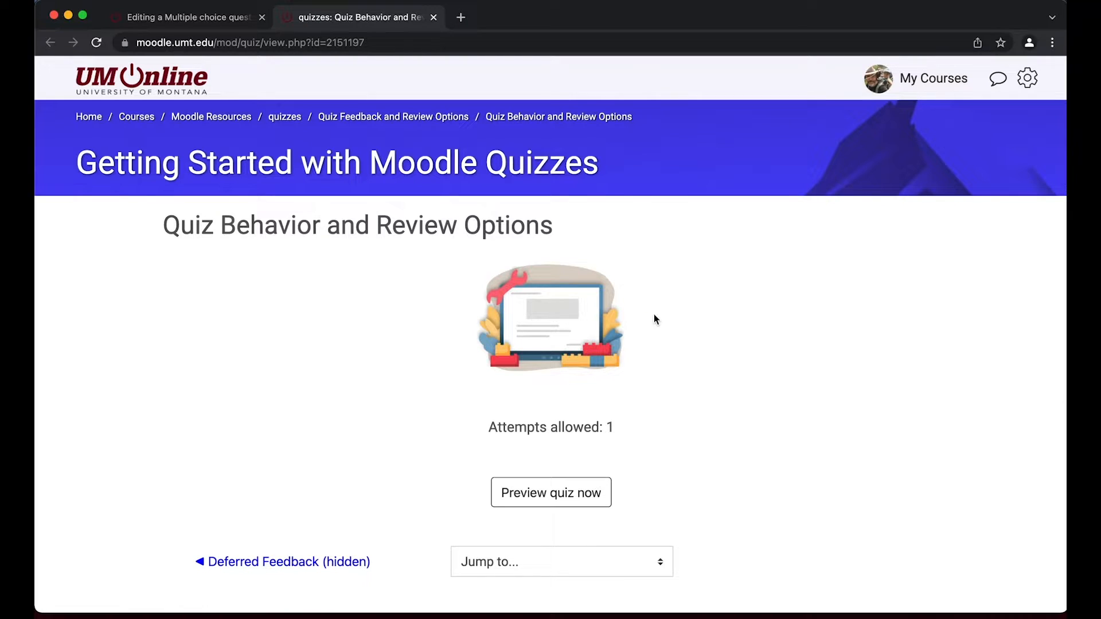
pyautogui.click(1027, 78)
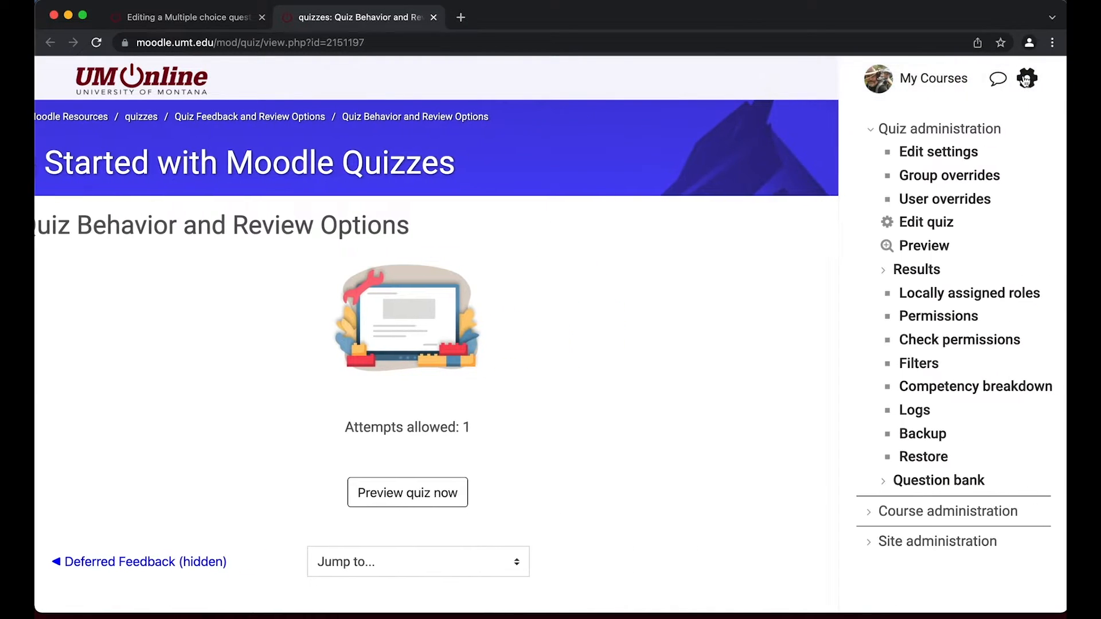
pyautogui.click(931, 156)
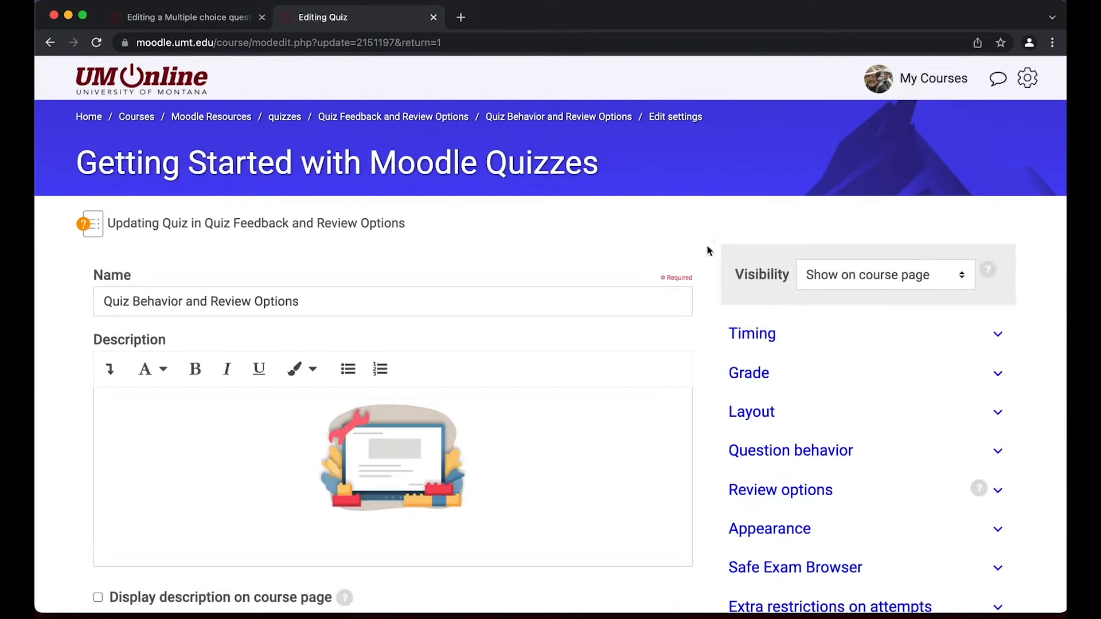
# Expand the Question behavior and Review options sections of the quiz settings
pyautogui.scroll(-5, 712, 453)
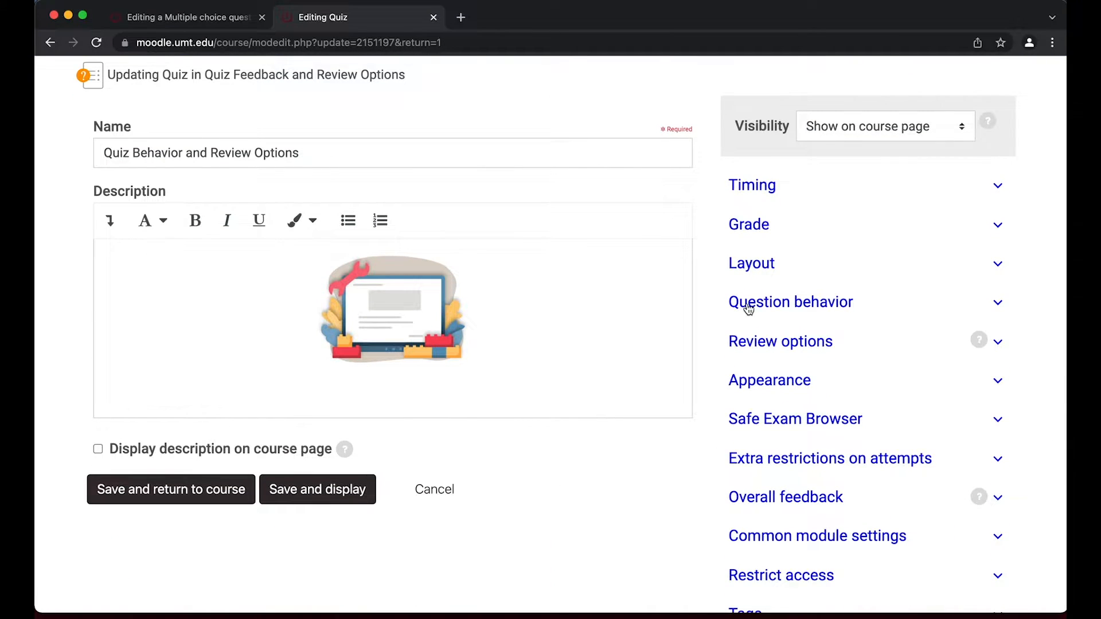
pyautogui.click(748, 309)
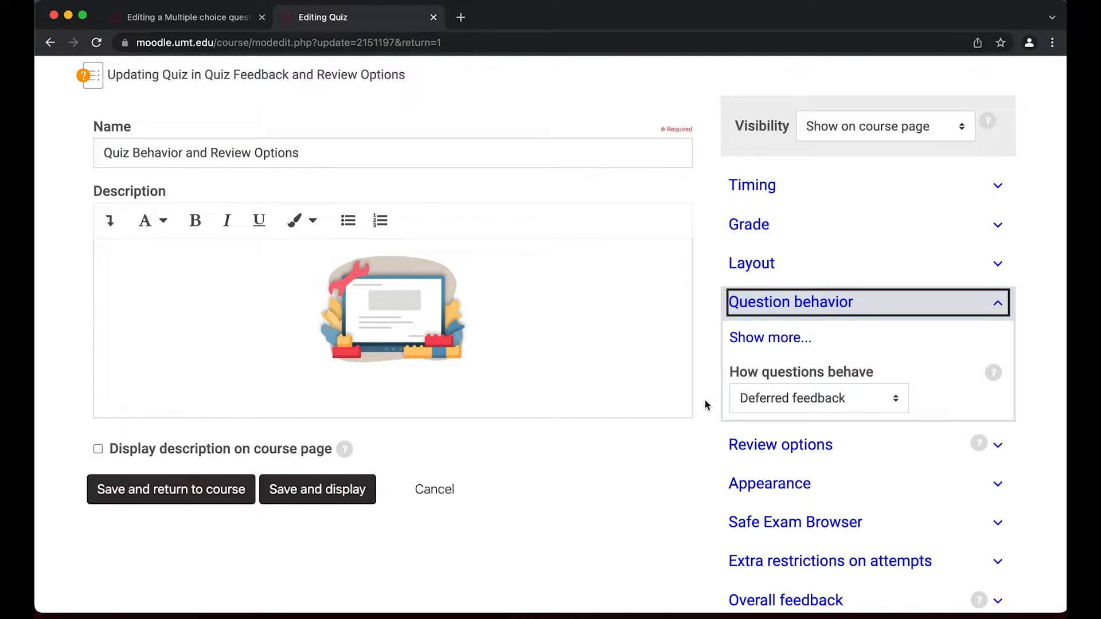
pyautogui.scroll(-3, 704, 400)
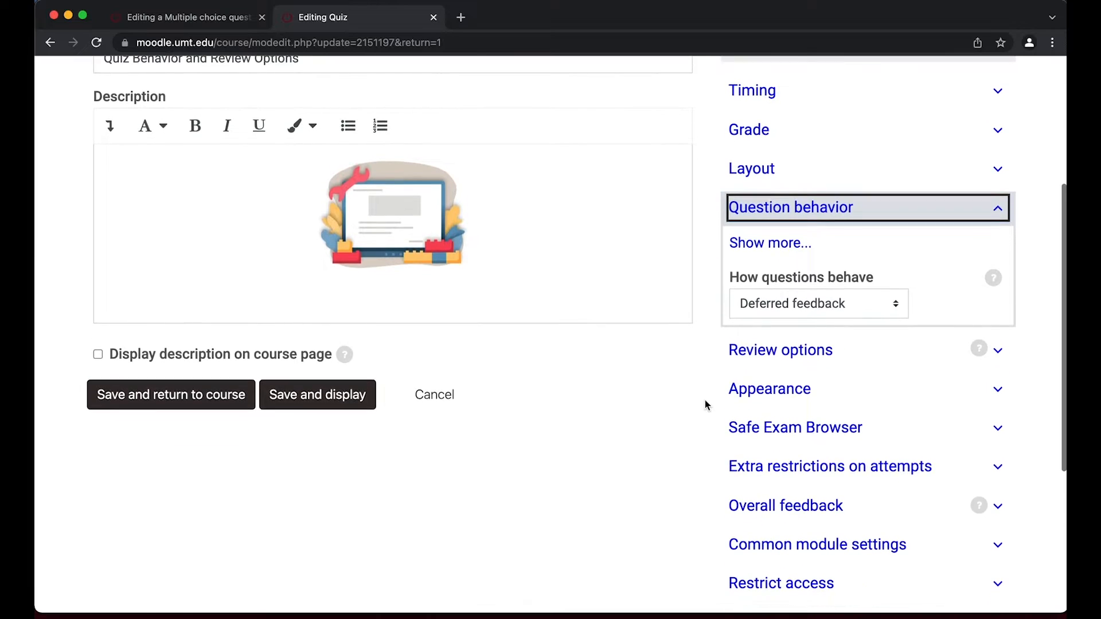
pyautogui.click(752, 352)
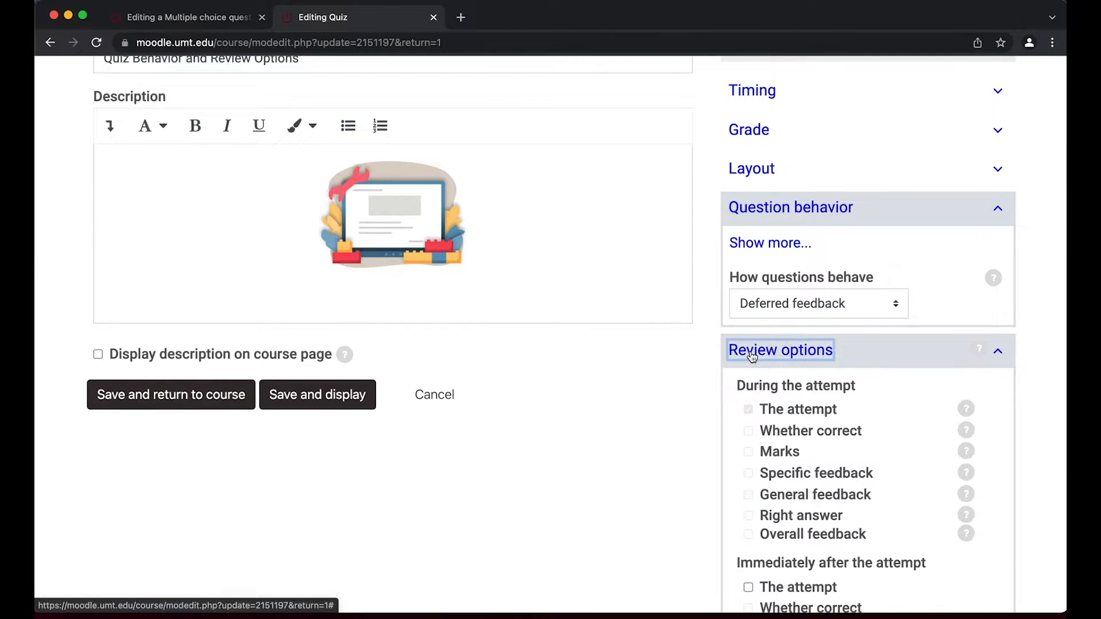
# Examine the review options for each period, from during the attempt to after the quiz is closed
pyautogui.scroll(-1, 781, 431)
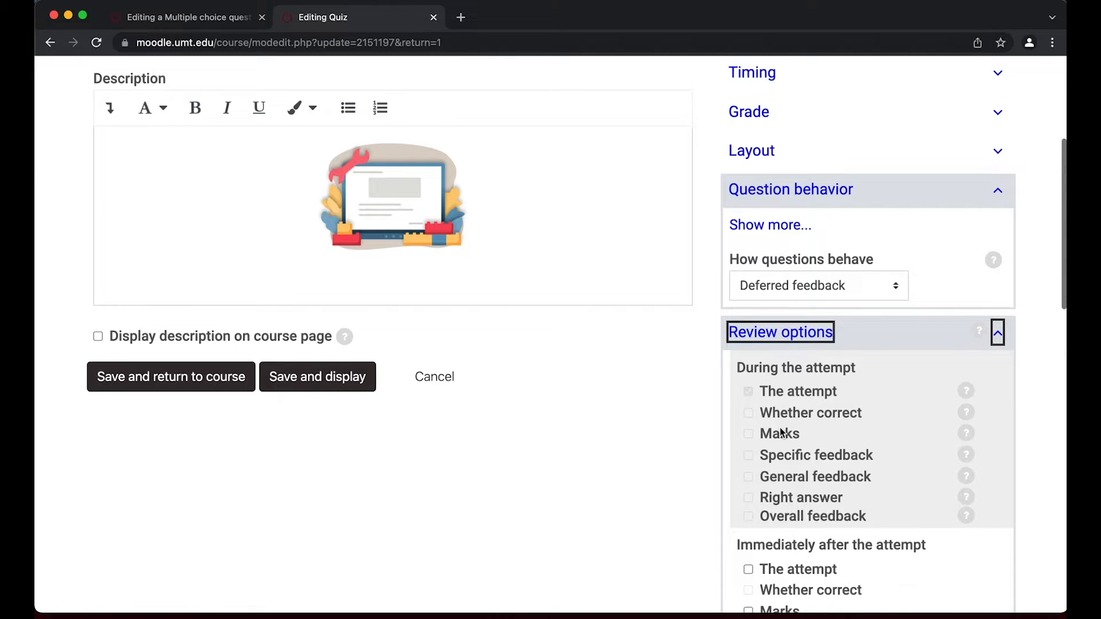
pyautogui.scroll(-3, 781, 432)
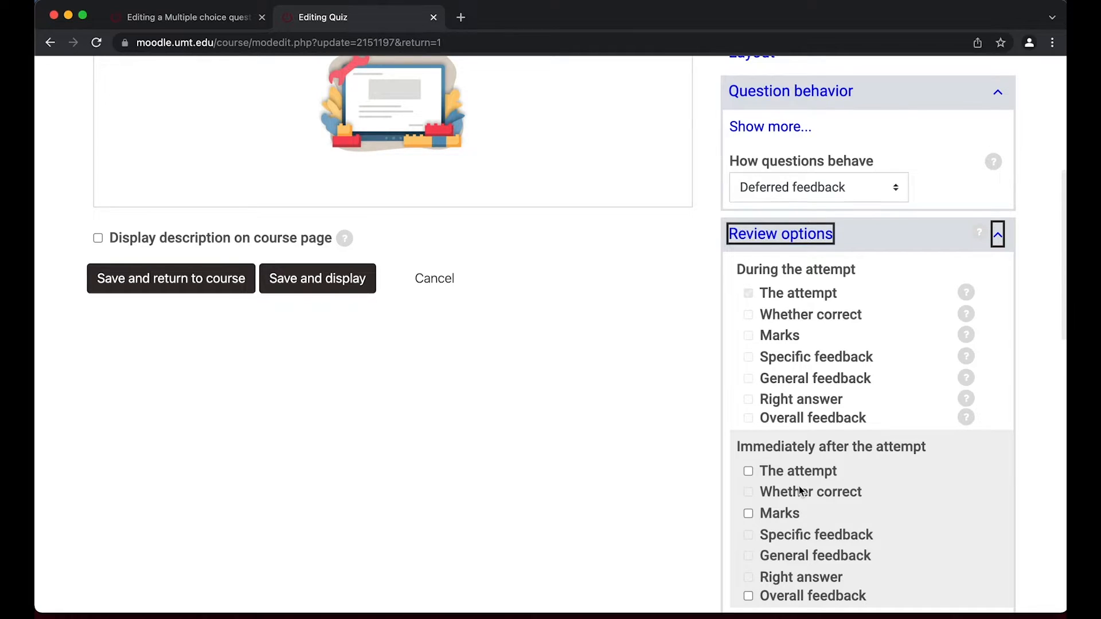
pyautogui.scroll(-5, 800, 491)
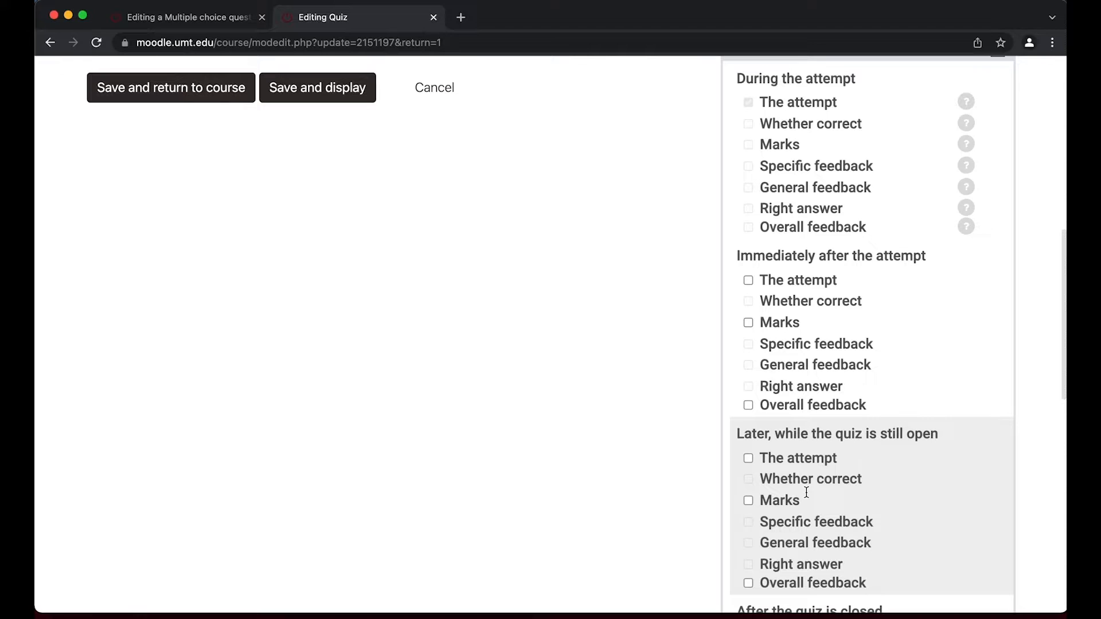
pyautogui.scroll(-5, 806, 492)
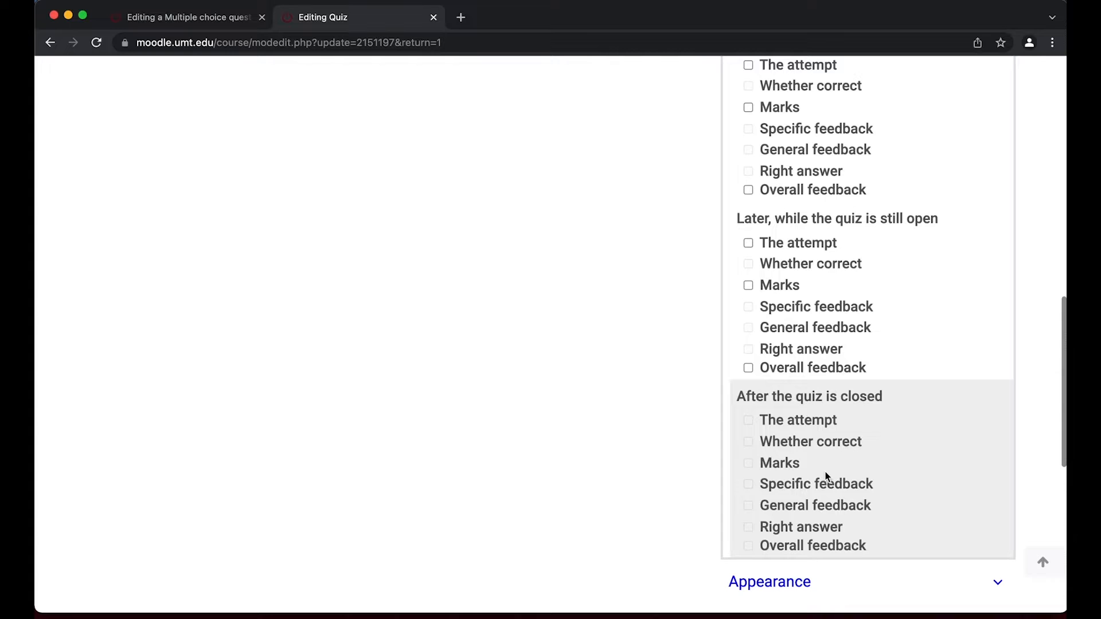
pyautogui.scroll(10, 826, 476)
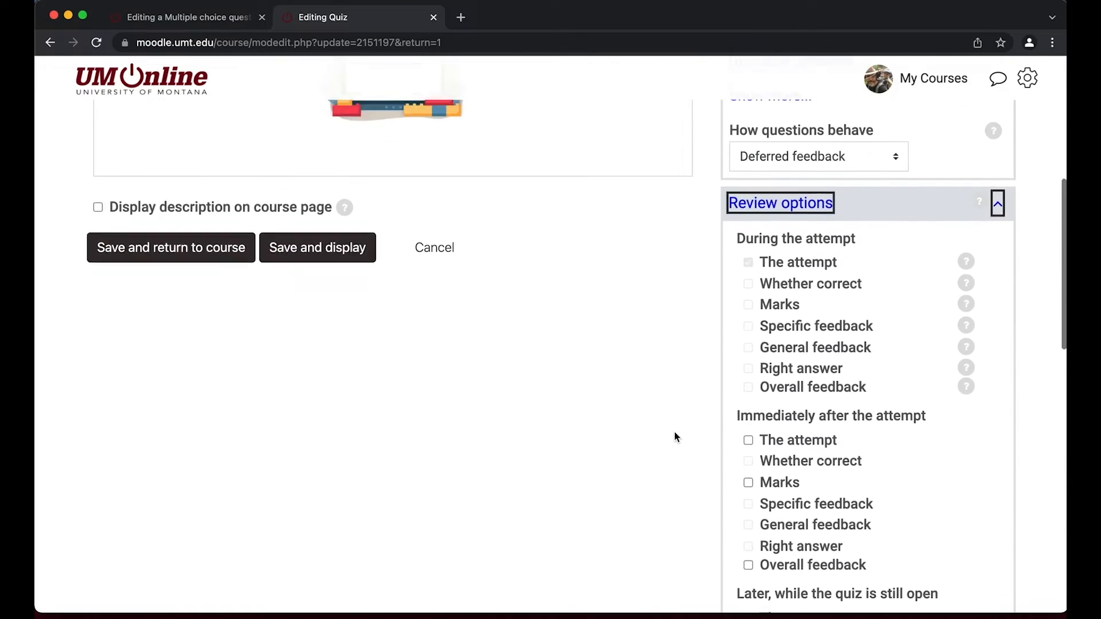
# Set how questions behave to Immediate feedback
pyautogui.click(746, 269)
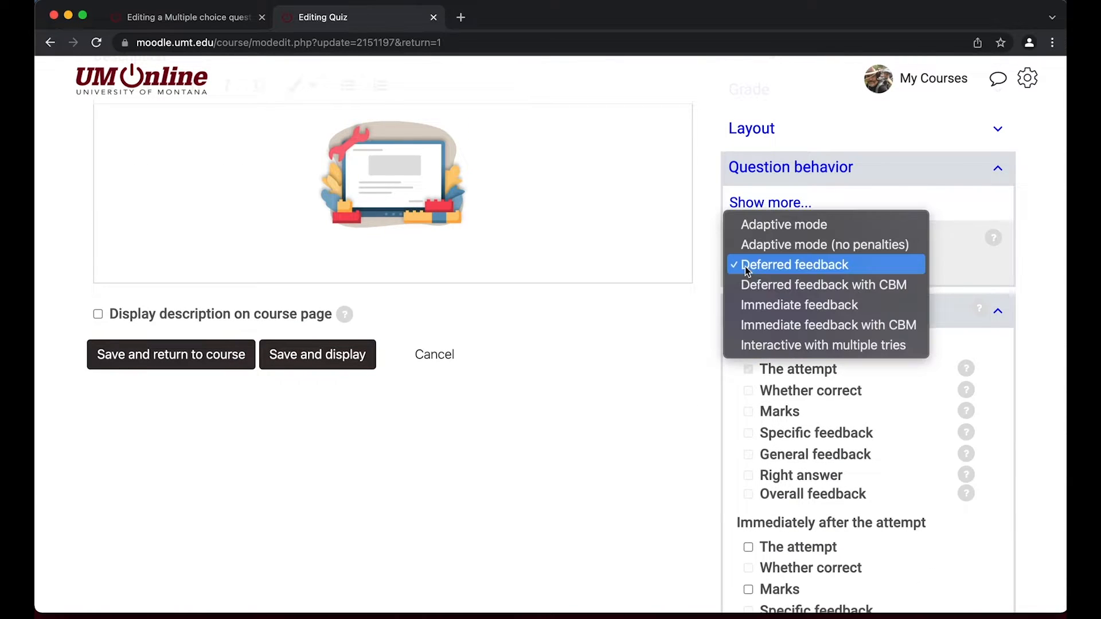
pyautogui.press('Escape')
pyautogui.click(749, 304)
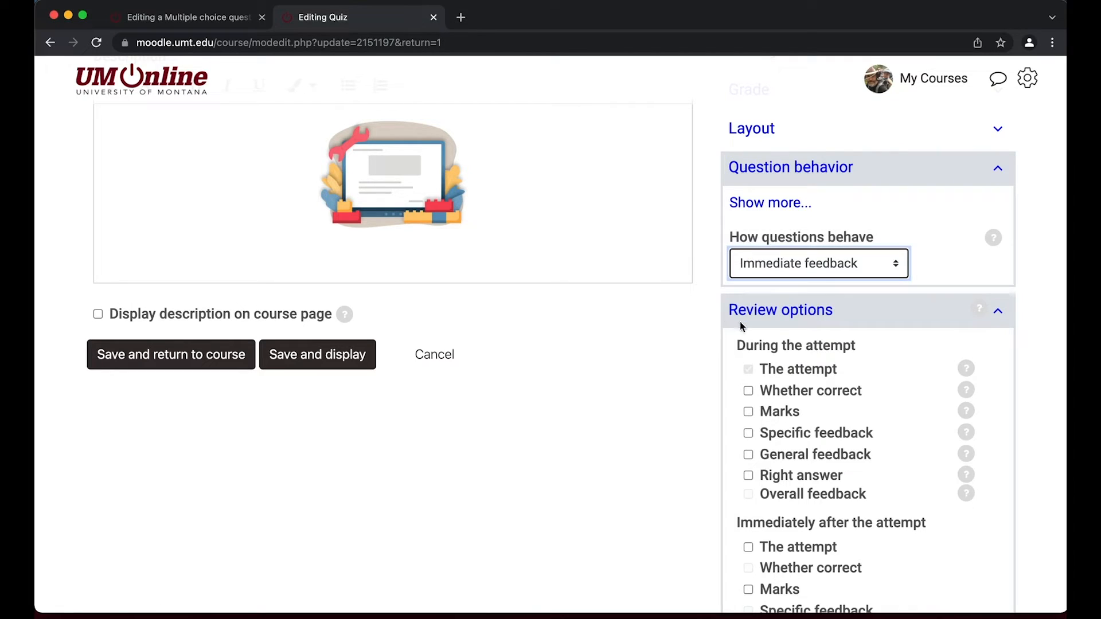
# Enable Whether correct, Marks, Specific feedback, General feedback and Right answer for review during the attempt
pyautogui.click(748, 391)
pyautogui.click(748, 412)
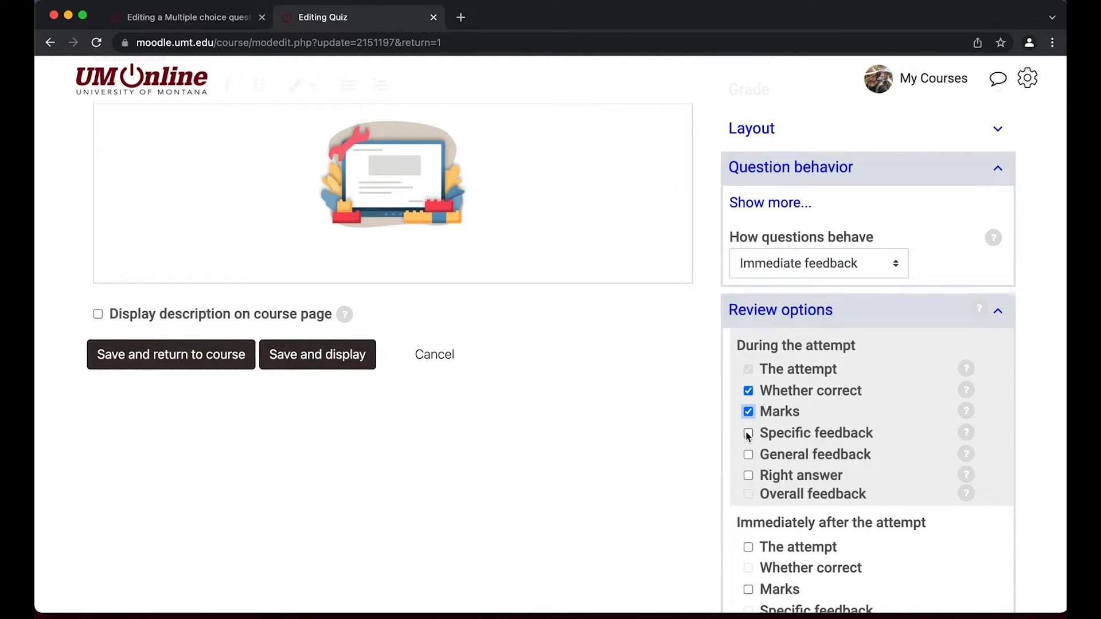
pyautogui.click(748, 433)
pyautogui.click(748, 454)
pyautogui.click(748, 475)
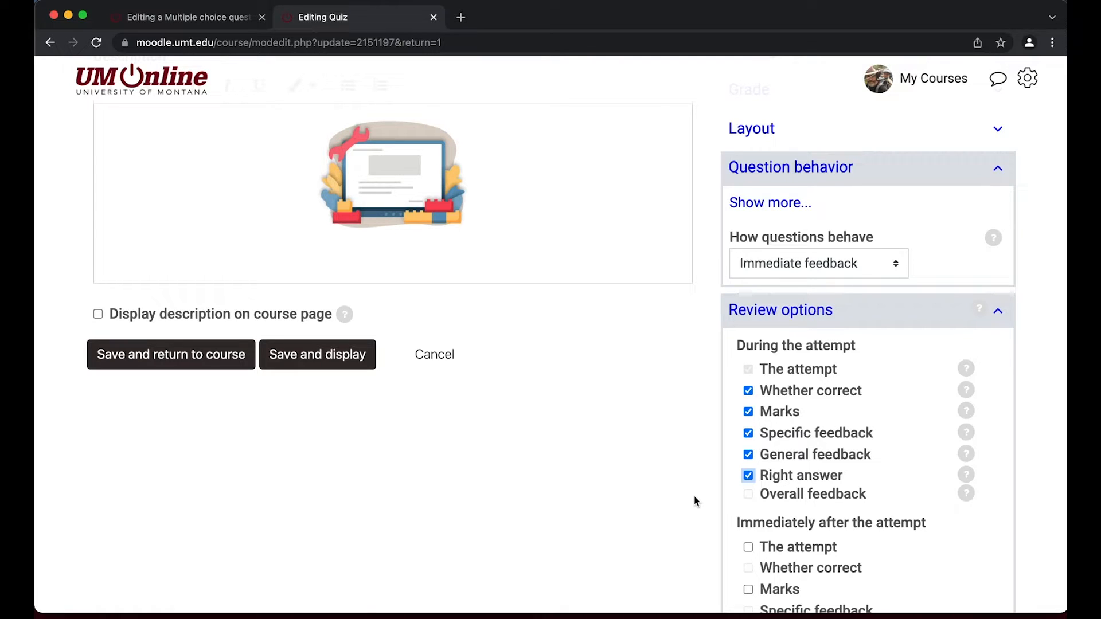
# Enable The attempt, Whether correct, Marks and Specific feedback for review immediately after the attempt
pyautogui.scroll(-6, 695, 501)
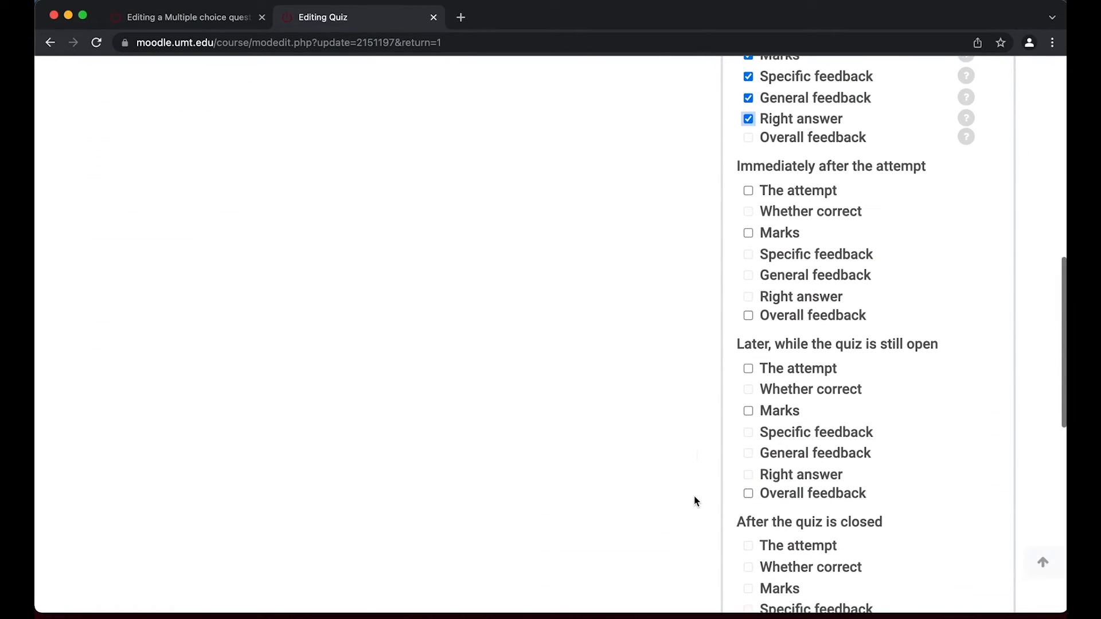
pyautogui.click(748, 191)
pyautogui.click(748, 192)
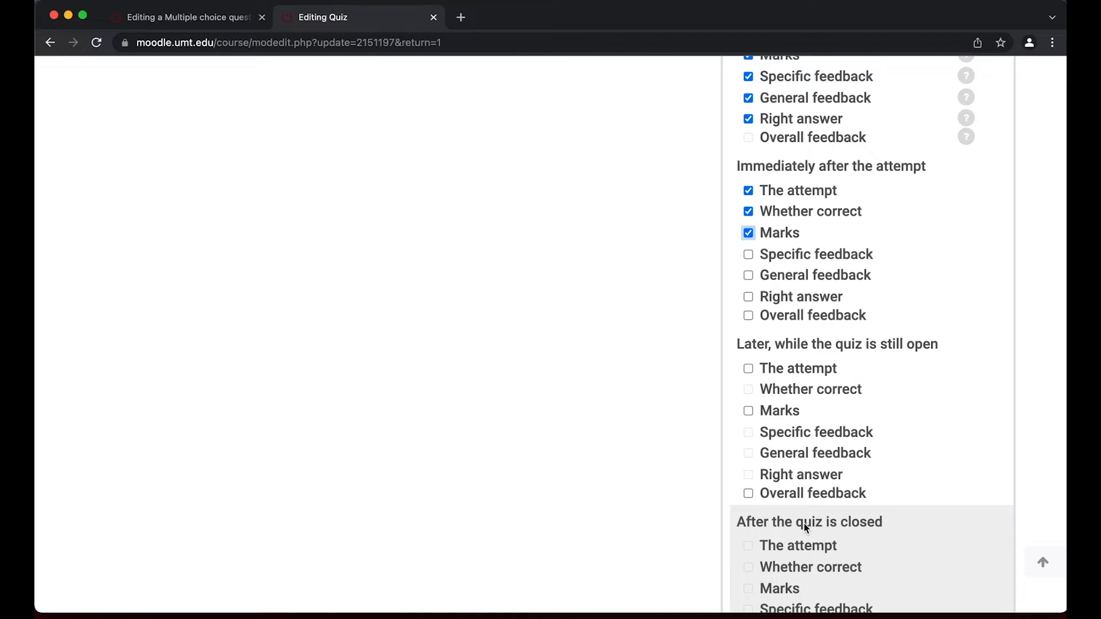
pyautogui.hscroll(-3, 805, 526)
pyautogui.scroll(-1, 805, 526)
pyautogui.scroll(3, 802, 521)
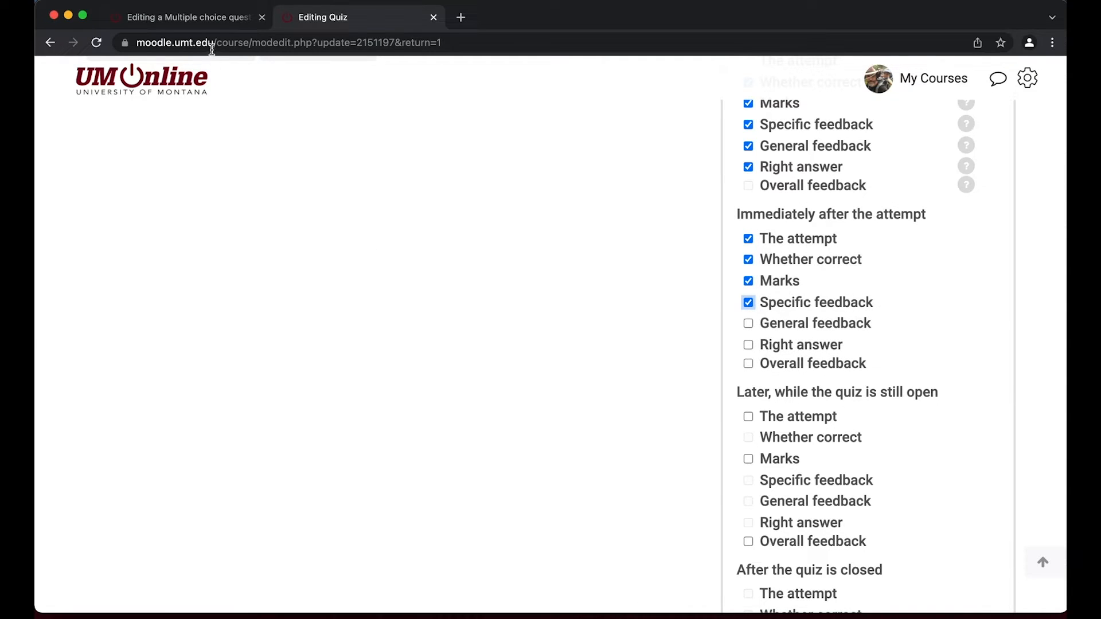
# Check the specific feedback text for Choice 1 in the multiple choice question, and return to the quiz settings
pyautogui.click(213, 18)
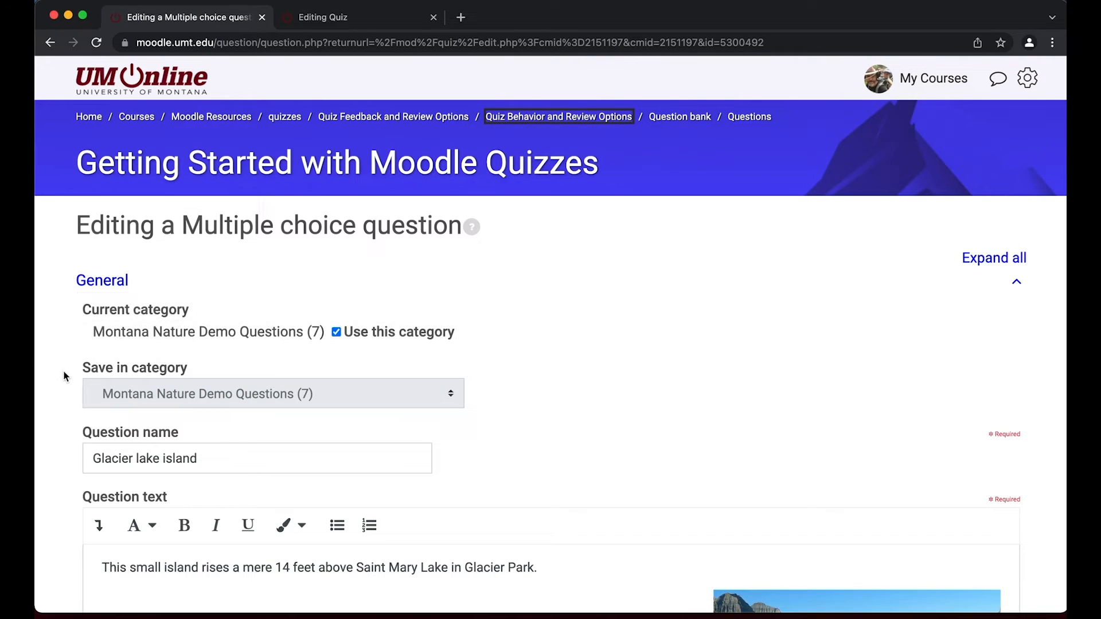
pyautogui.scroll(-8, 63, 373)
pyautogui.scroll(-15, 64, 373)
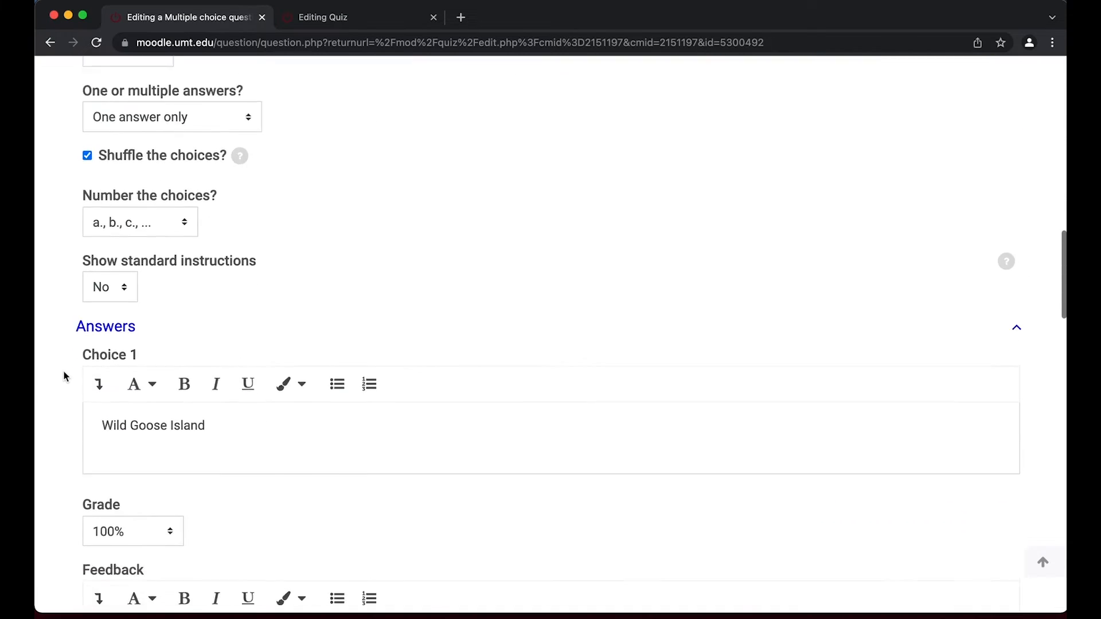
pyautogui.click(470, 412)
pyautogui.moveTo(471, 411); pyautogui.dragTo(91, 394)
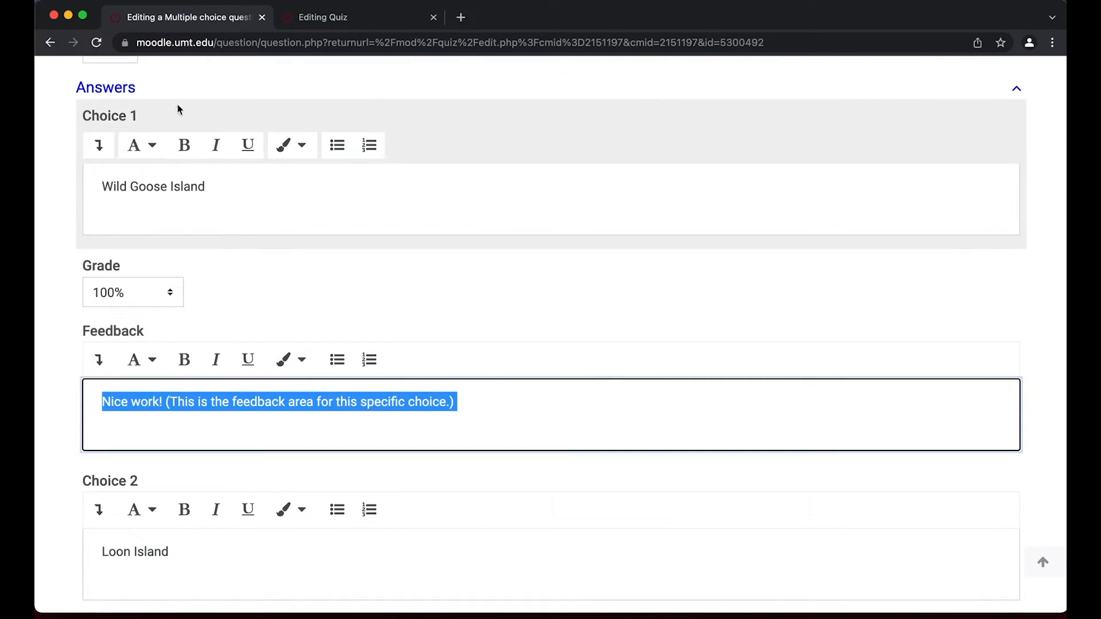
pyautogui.click(344, 18)
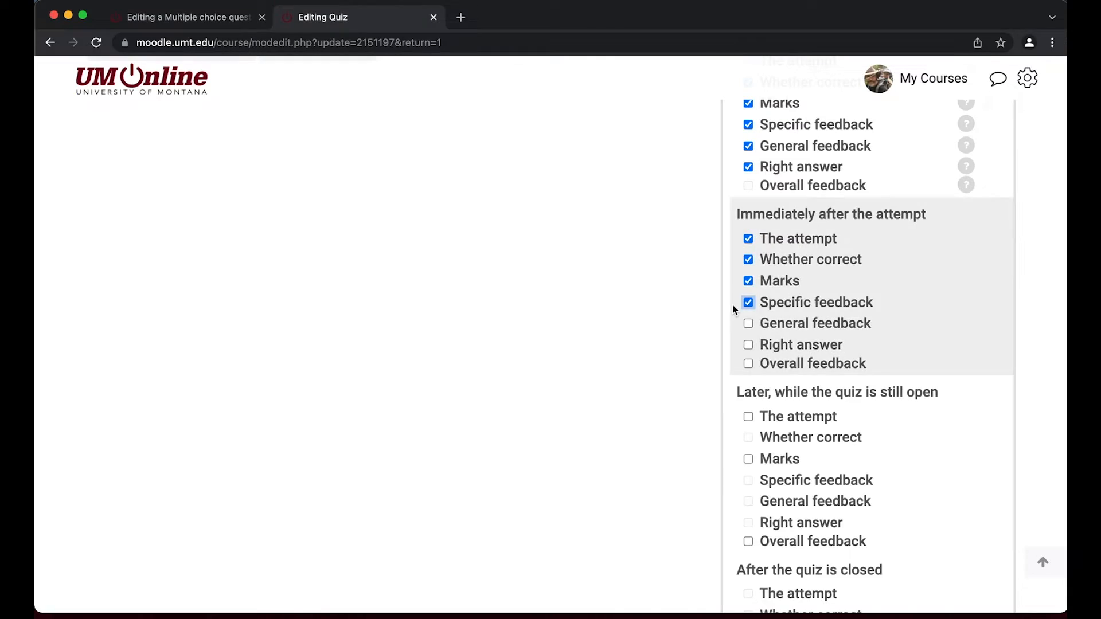
# Enable General feedback, Right answer and Overall feedback immediately after the attempt, checking the question's general feedback text along the way
pyautogui.click(748, 325)
pyautogui.click(209, 18)
pyautogui.scroll(10, 80, 277)
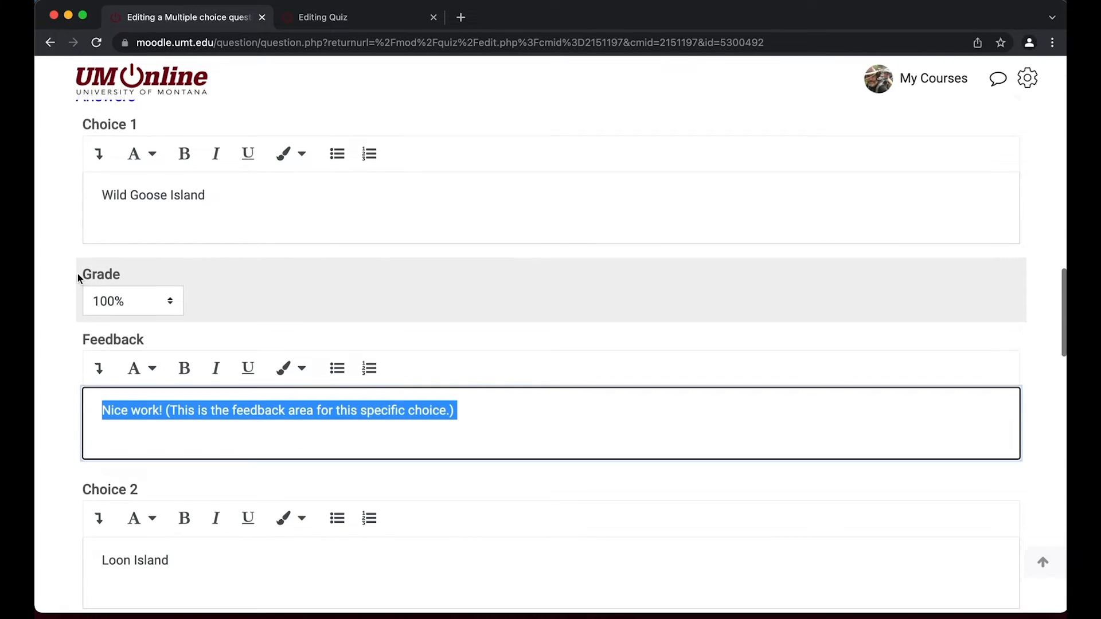
pyautogui.scroll(3, 79, 278)
pyautogui.moveTo(260, 412); pyautogui.dragTo(41, 393)
pyautogui.click(314, 17)
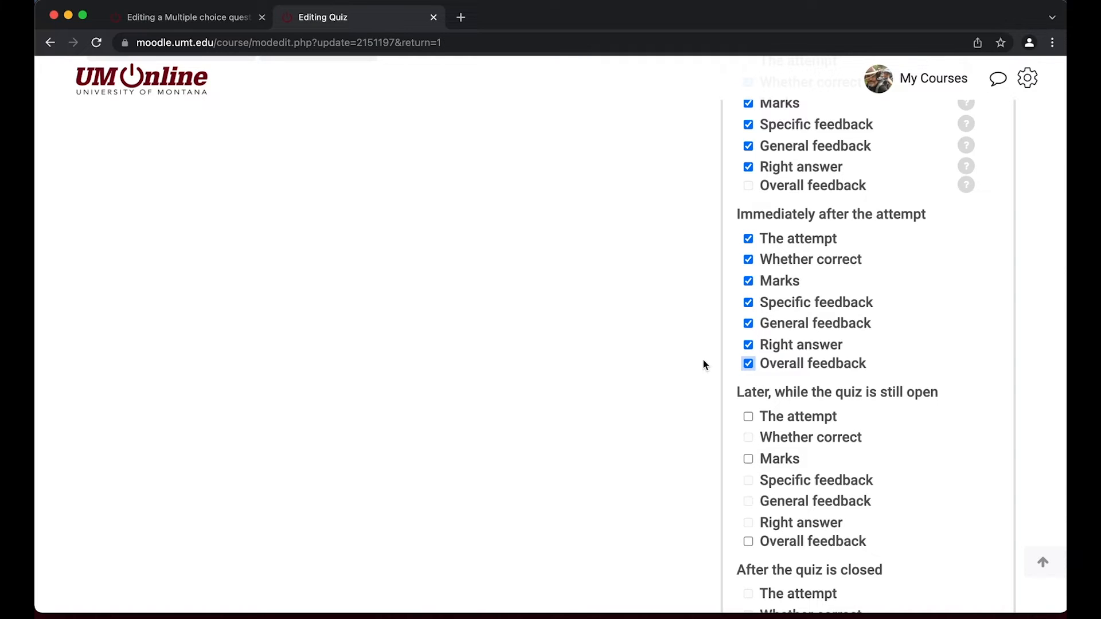
# Expand the quiz's Overall feedback section and enter "Well done!" as the feedback for the 100% grade boundary
pyautogui.scroll(-5, 703, 361)
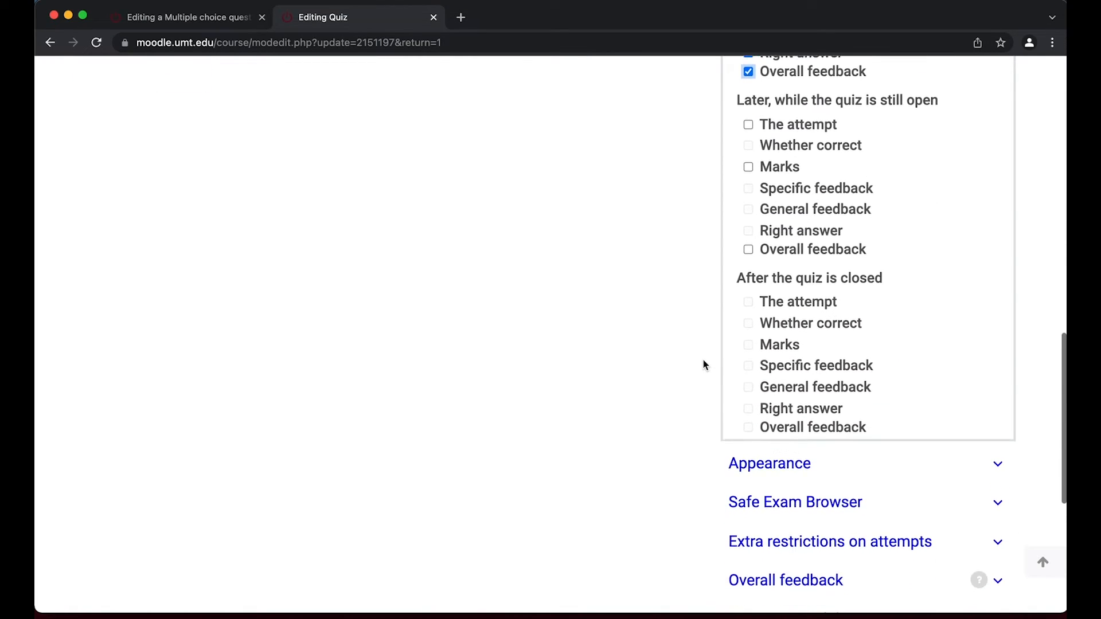
pyautogui.scroll(-4, 703, 361)
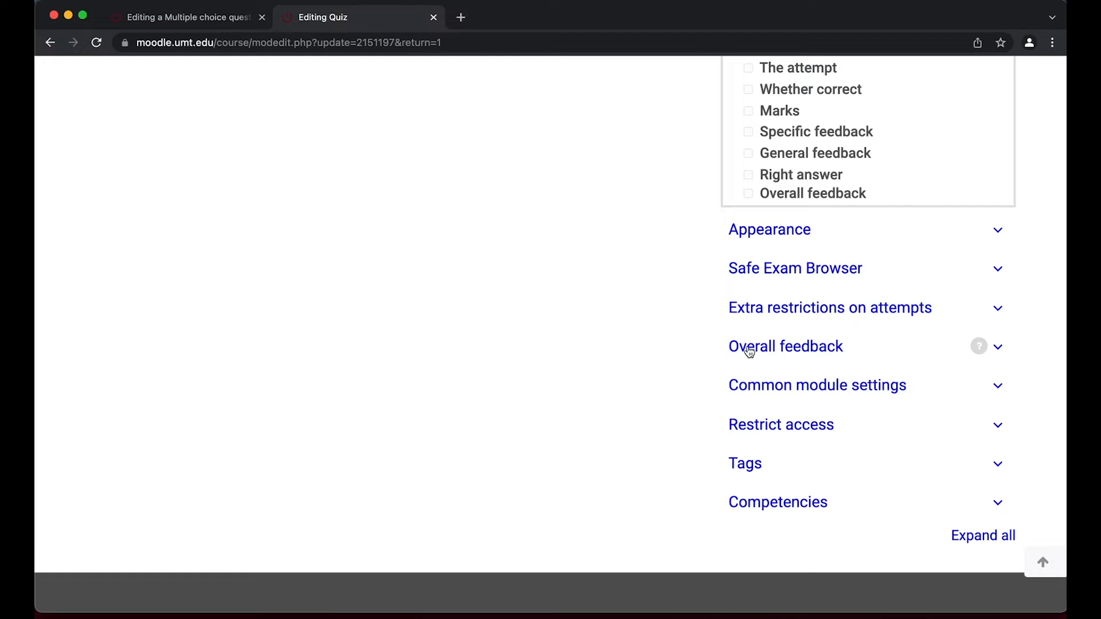
pyautogui.click(749, 348)
pyautogui.scroll(-1, 657, 436)
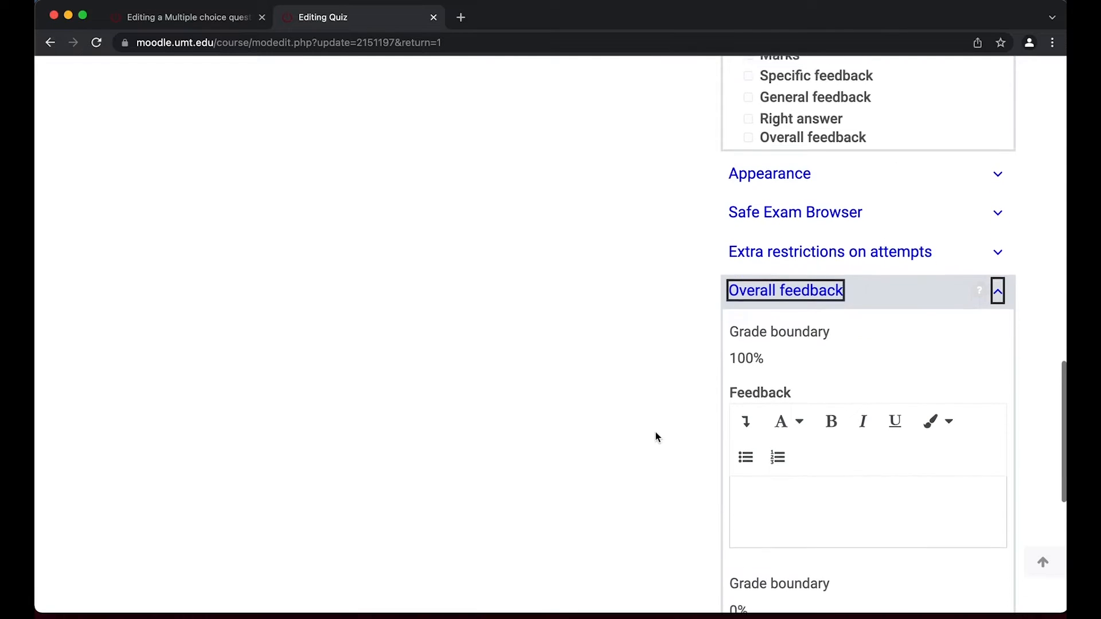
pyautogui.scroll(-2, 656, 437)
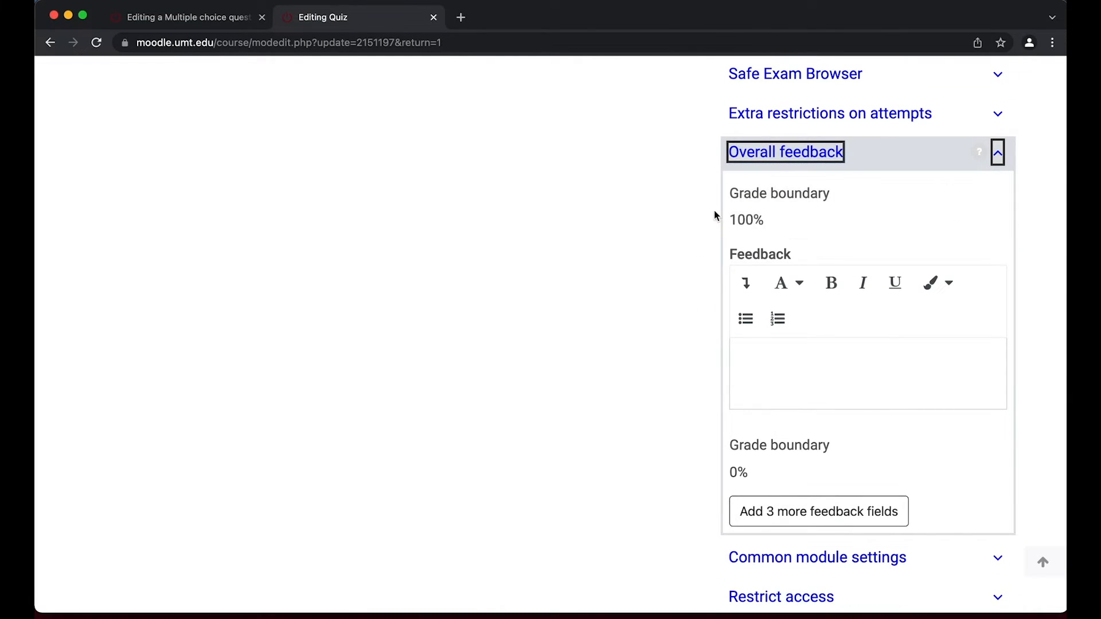
pyautogui.click(769, 370)
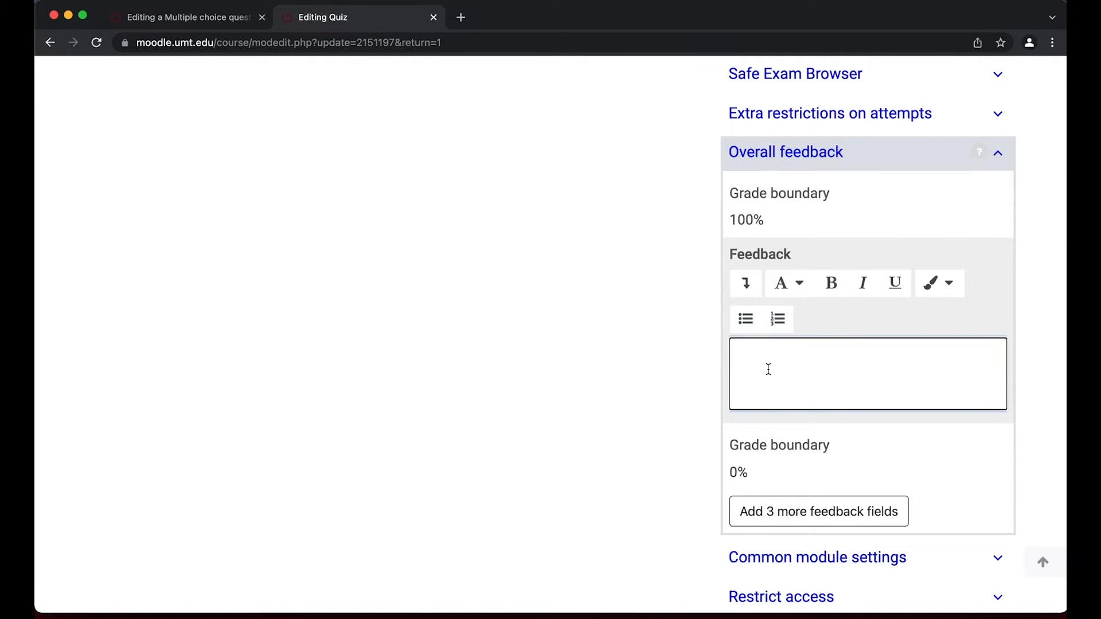
pyautogui.write('Well done!')
# Add three more overall feedback fields and reopen the Overall feedback section
pyautogui.scroll(-1, 700, 386)
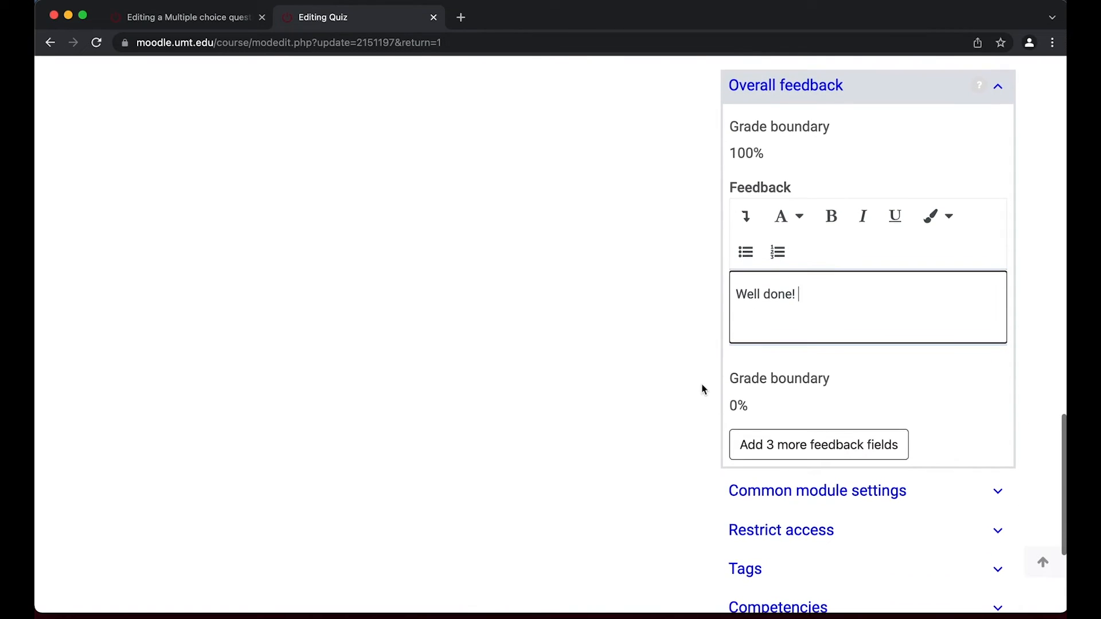
pyautogui.click(752, 449)
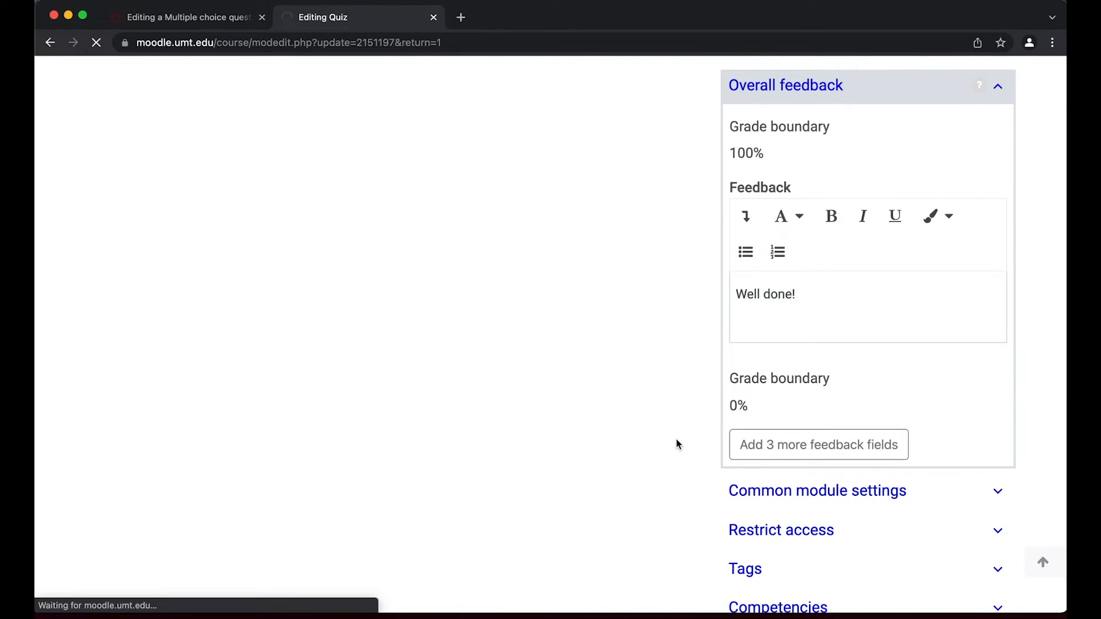
pyautogui.scroll(-7, 713, 467)
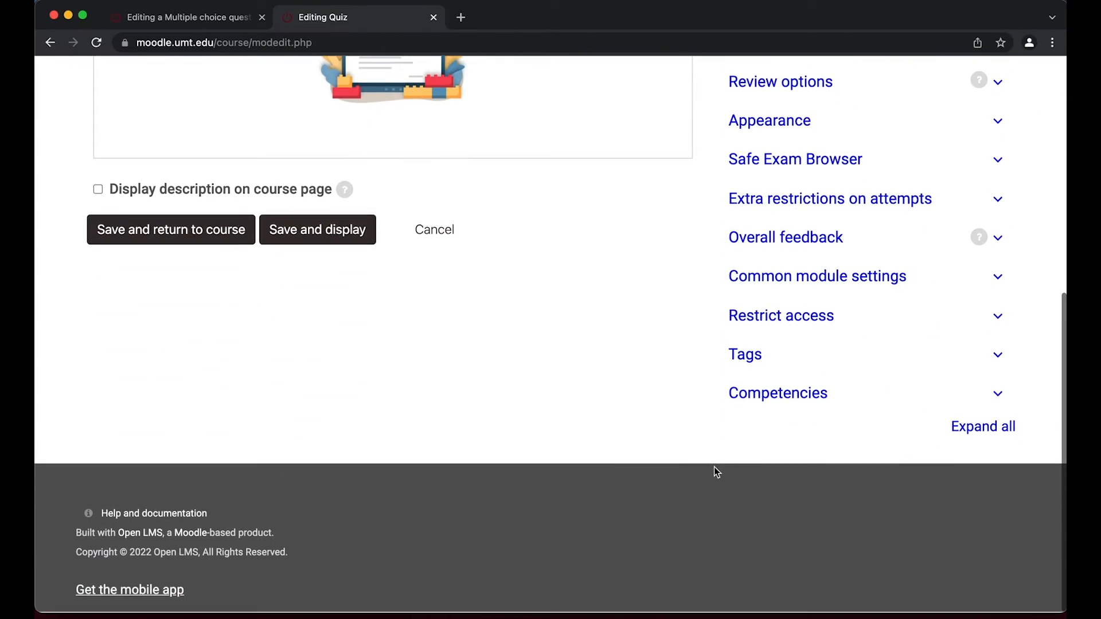
pyautogui.click(748, 239)
pyautogui.scroll(-4, 653, 383)
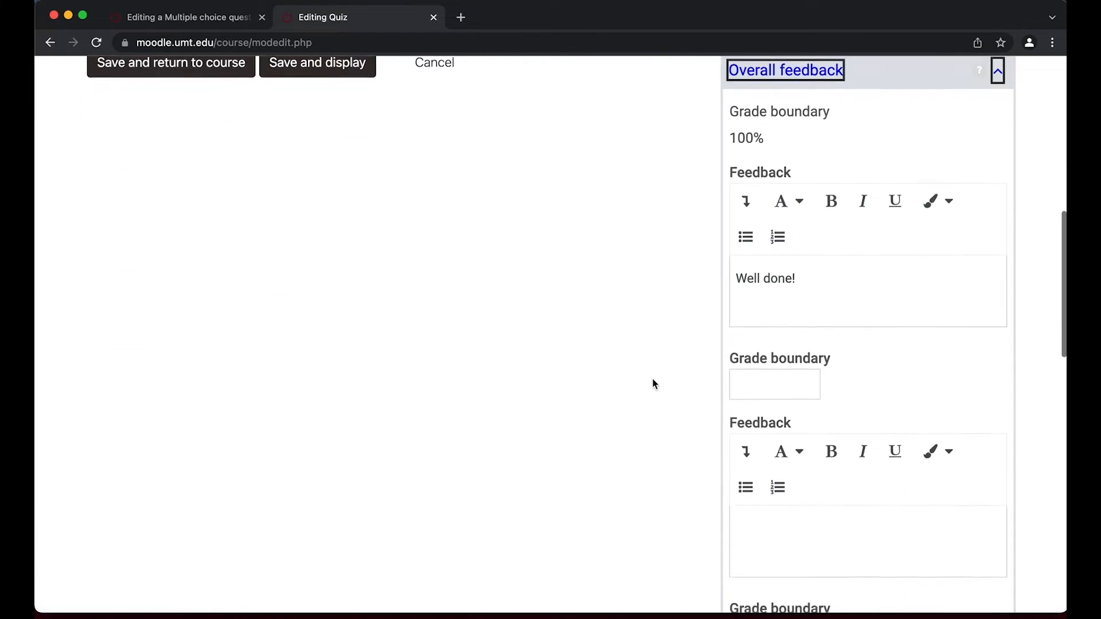
# Set the next grade boundary to 60% and enter the feedback "Please review last week's lesson." beneath it
pyautogui.click(745, 291)
pyautogui.write('60%')
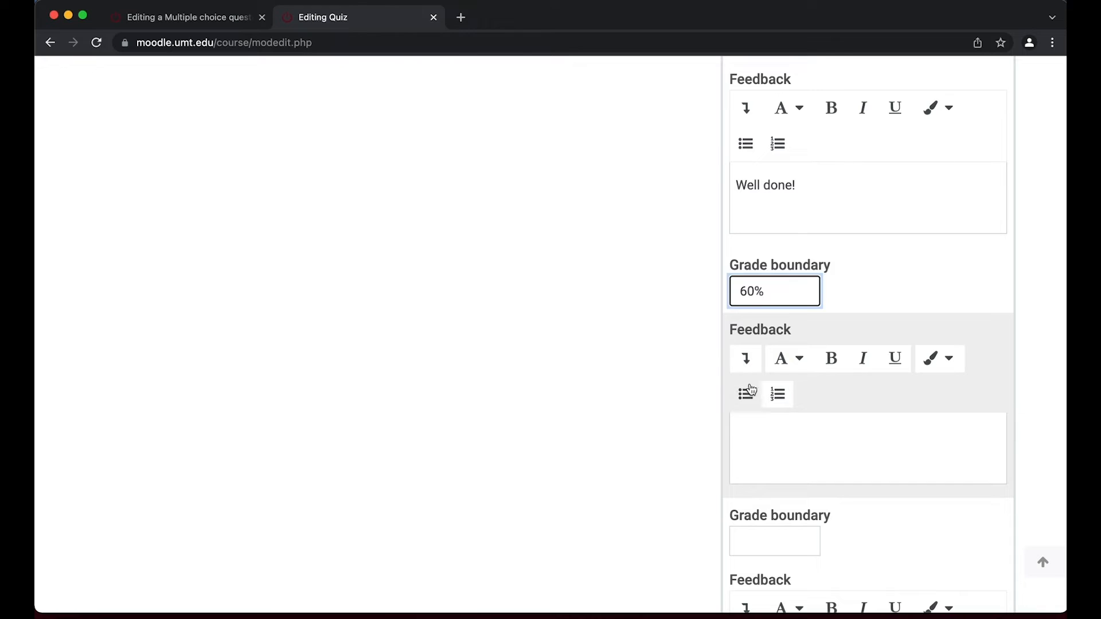
pyautogui.click(754, 429)
pyautogui.write("Please review last week's lesson.")
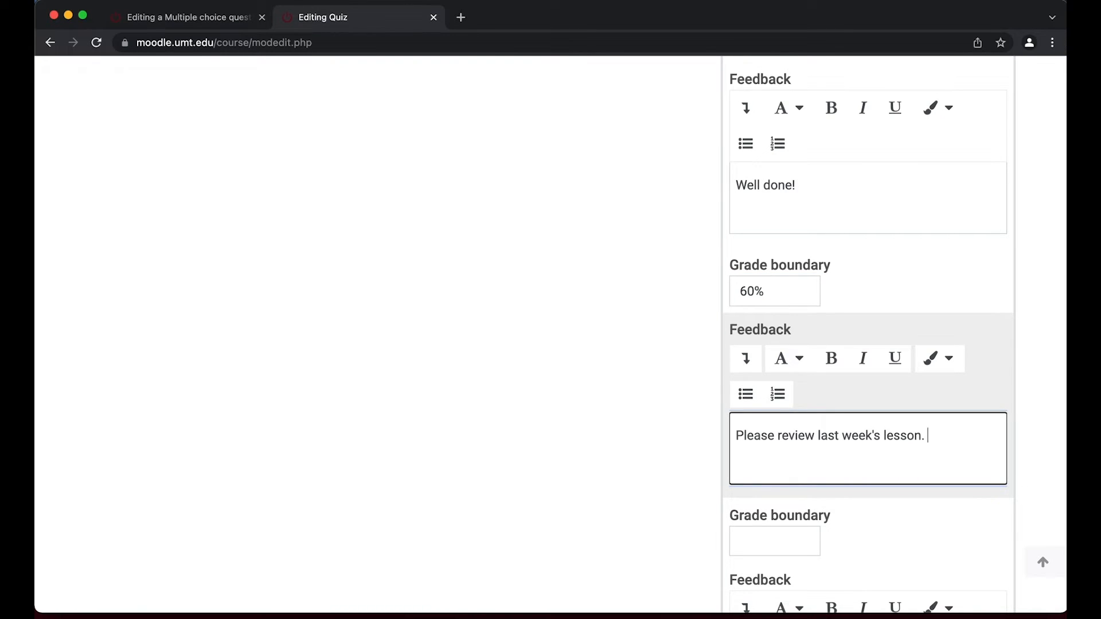
pyautogui.click(672, 389)
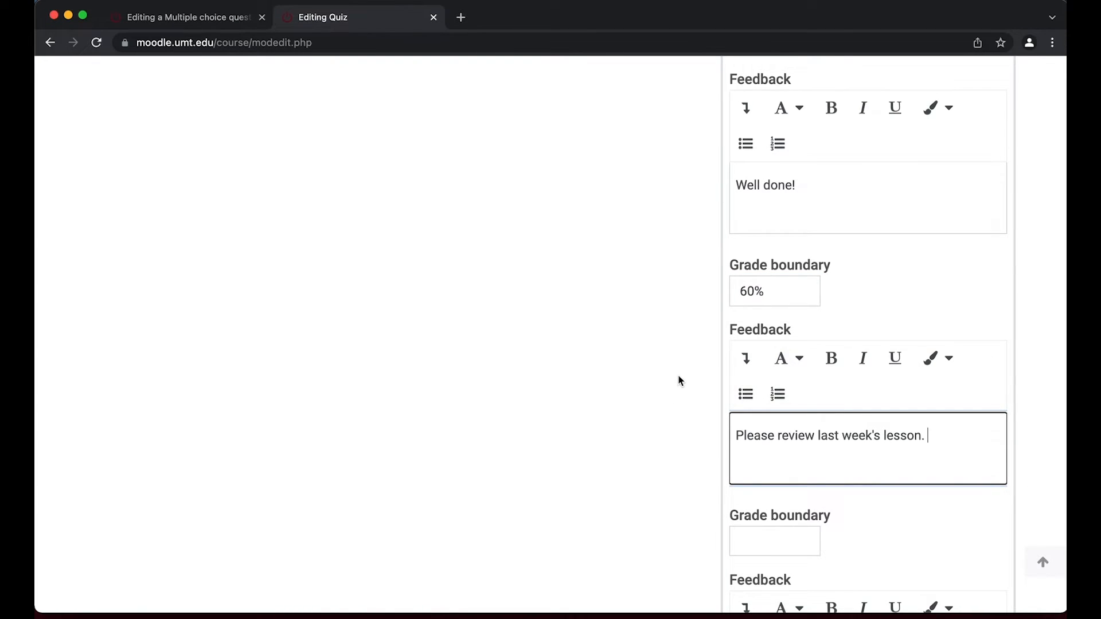
pyautogui.write('.')
# Reopen Review options and enable all seven items, from The attempt to Overall feedback, for later while the quiz is still open
pyautogui.scroll(10, 678, 381)
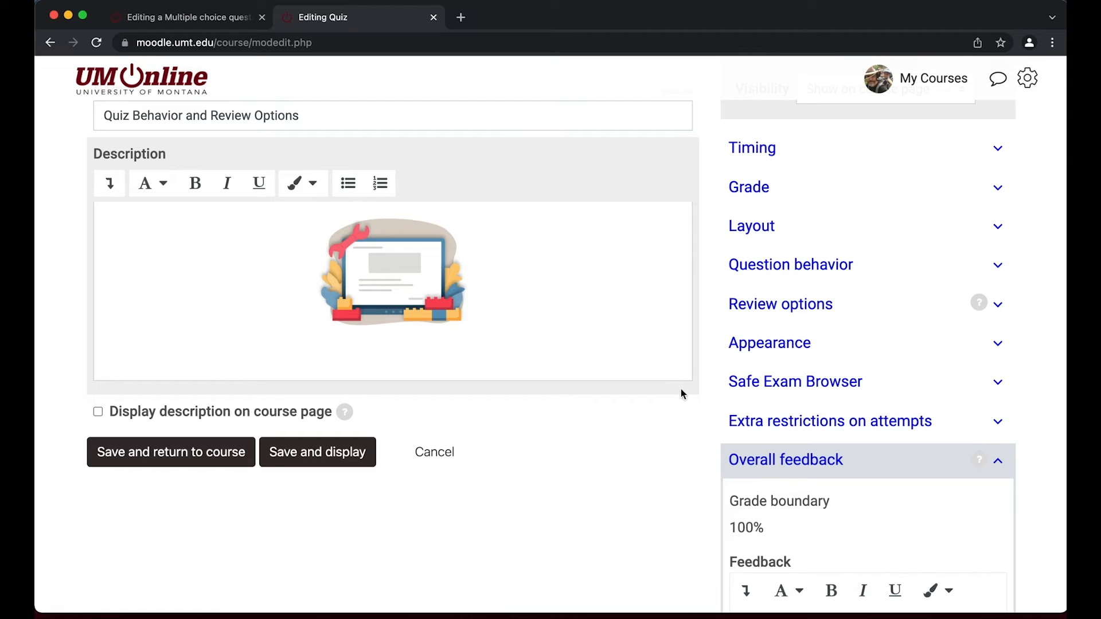
pyautogui.click(740, 306)
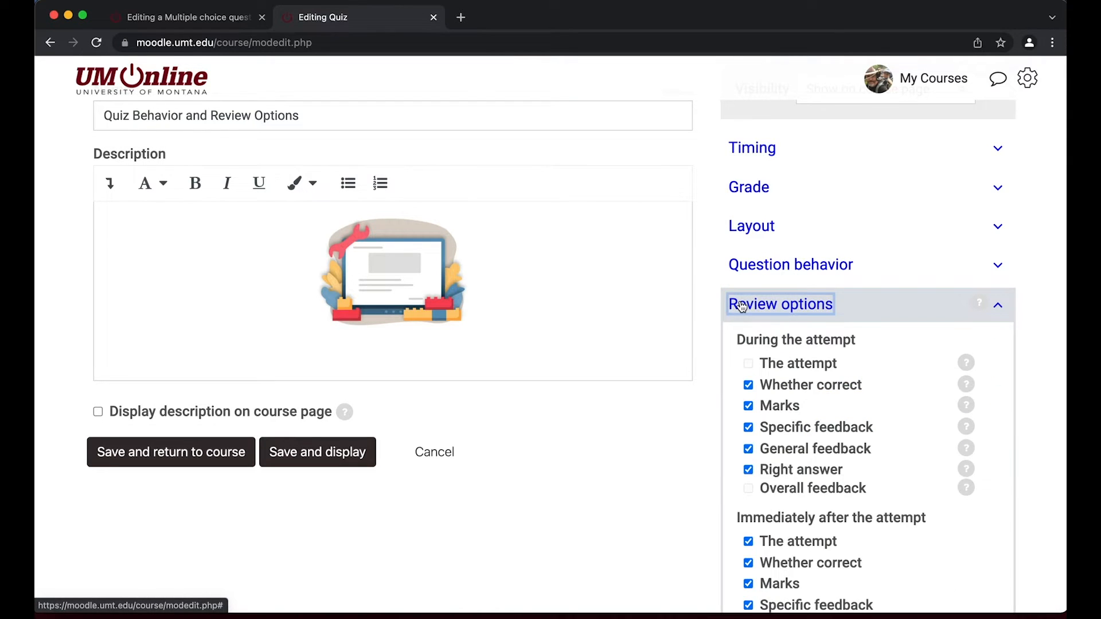
pyautogui.scroll(-7, 690, 497)
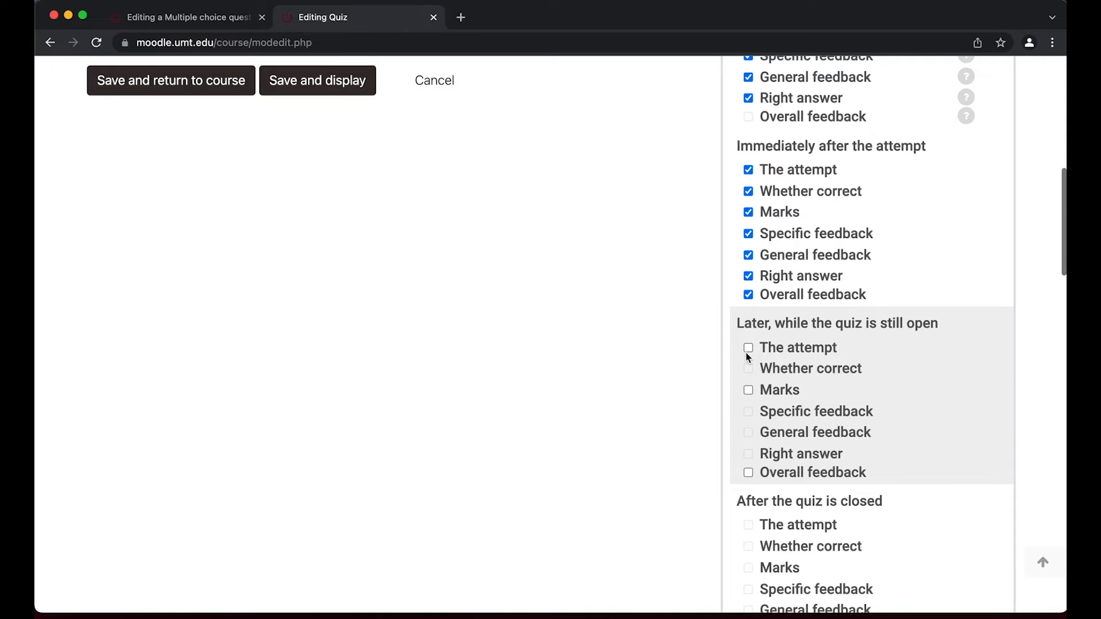
pyautogui.click(748, 348)
pyautogui.click(748, 369)
pyautogui.click(748, 390)
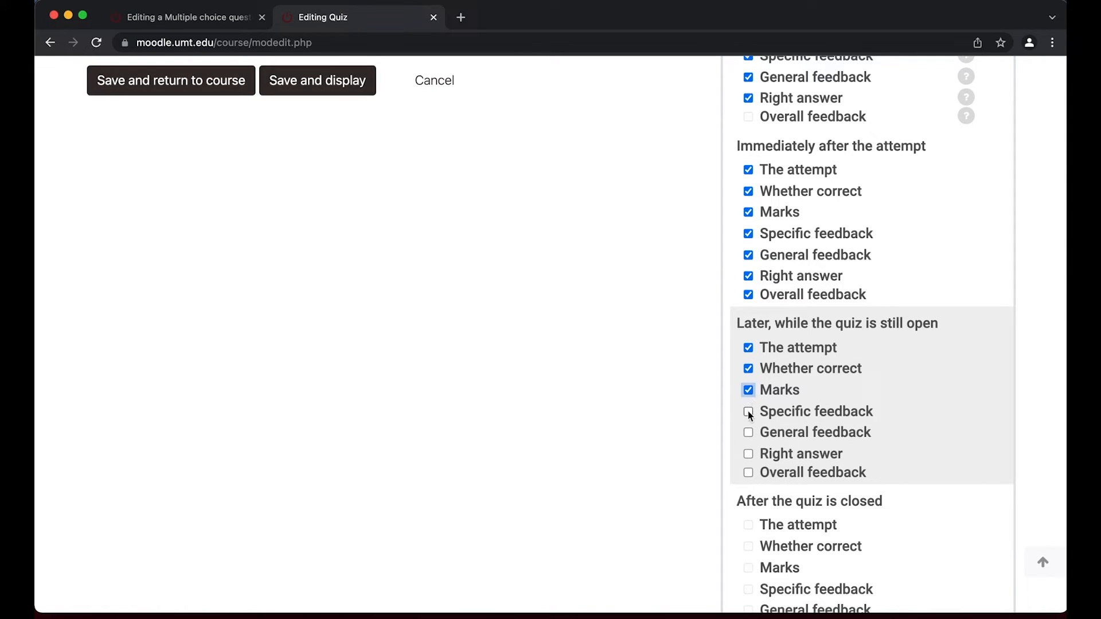
pyautogui.click(749, 412)
pyautogui.click(749, 432)
pyautogui.click(748, 453)
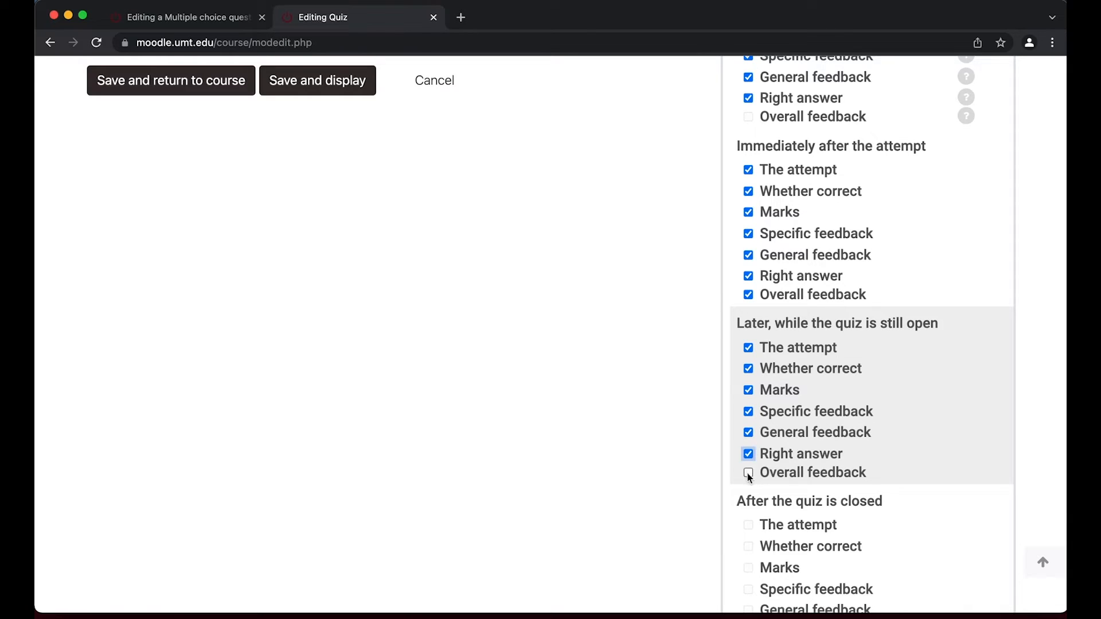
pyautogui.click(748, 473)
# Expand the Timing section, enable the quiz's closing date and set it to 14 February 2022
pyautogui.scroll(-3, 674, 492)
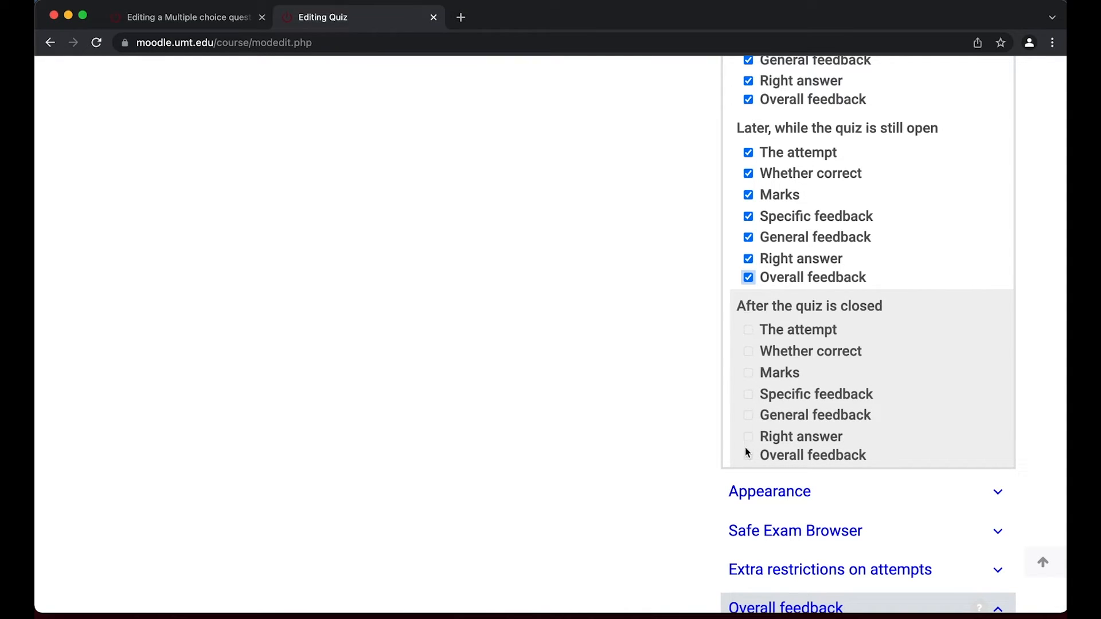
pyautogui.scroll(15, 695, 370)
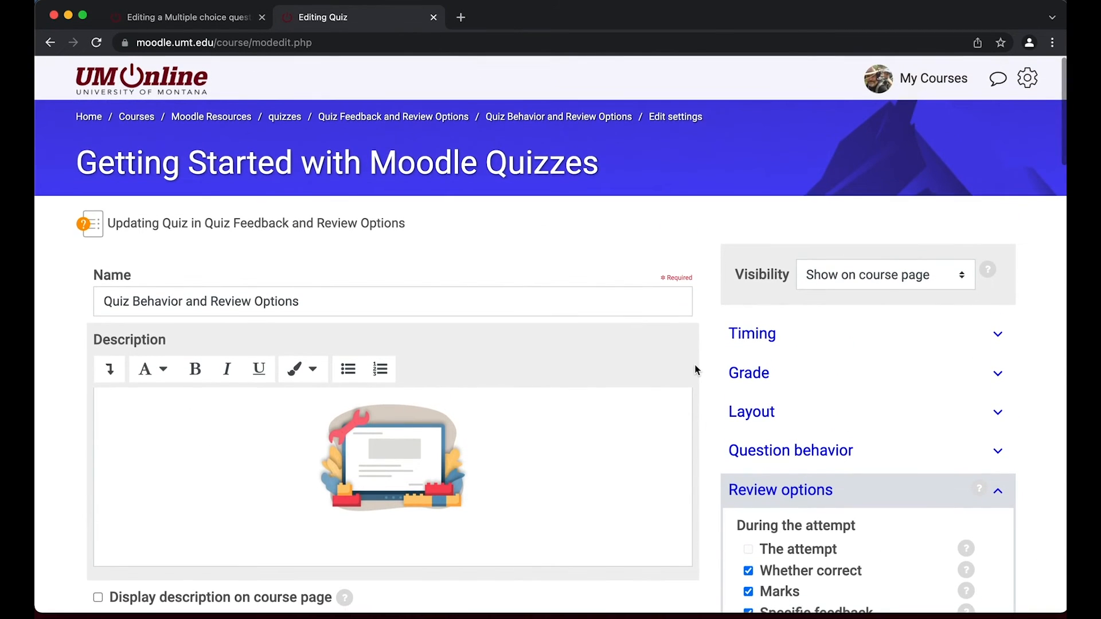
pyautogui.click(746, 338)
pyautogui.scroll(-2, 832, 373)
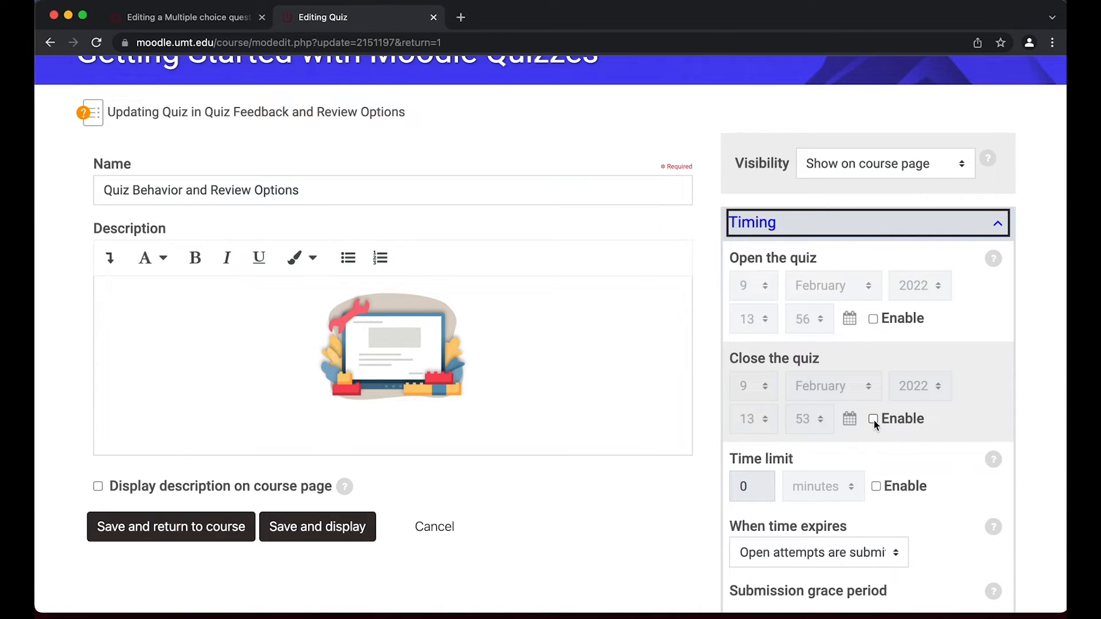
pyautogui.click(873, 419)
pyautogui.click(745, 386)
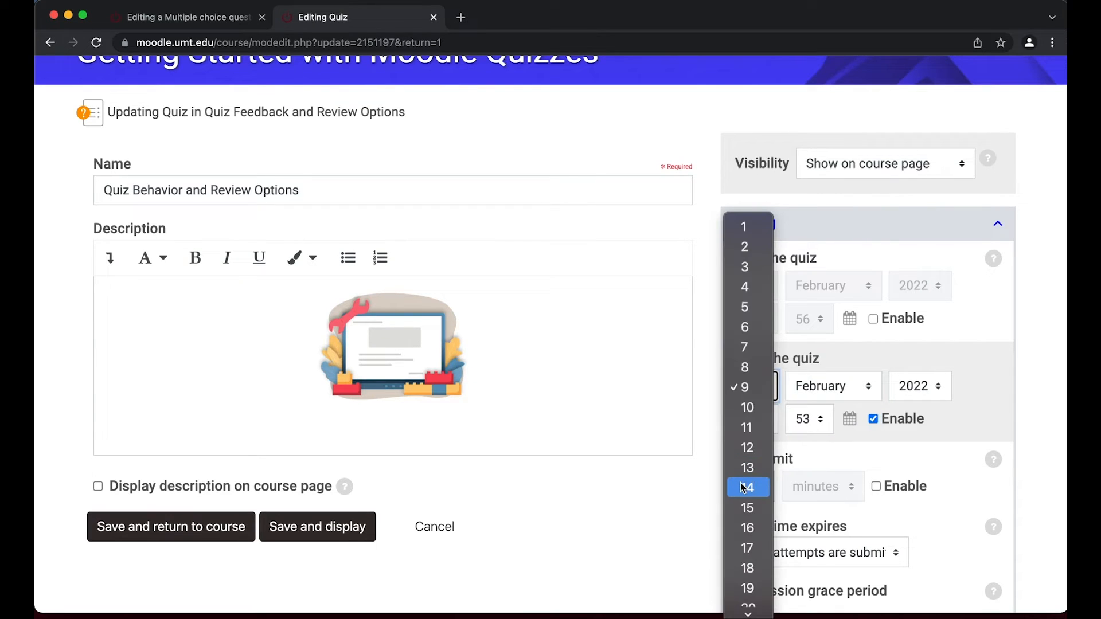
pyautogui.click(743, 488)
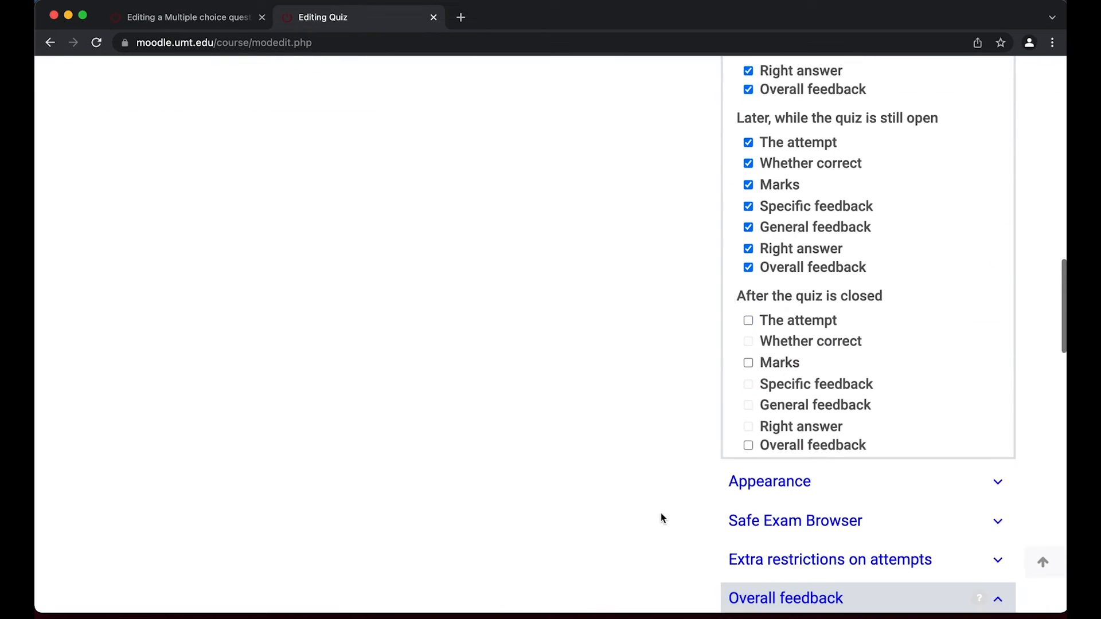
# Enable all seven review items, from The attempt to Overall feedback, for after the quiz is closed
pyautogui.scroll(-2, 661, 517)
pyautogui.click(749, 276)
pyautogui.click(748, 296)
pyautogui.click(748, 318)
pyautogui.click(749, 340)
pyautogui.click(749, 360)
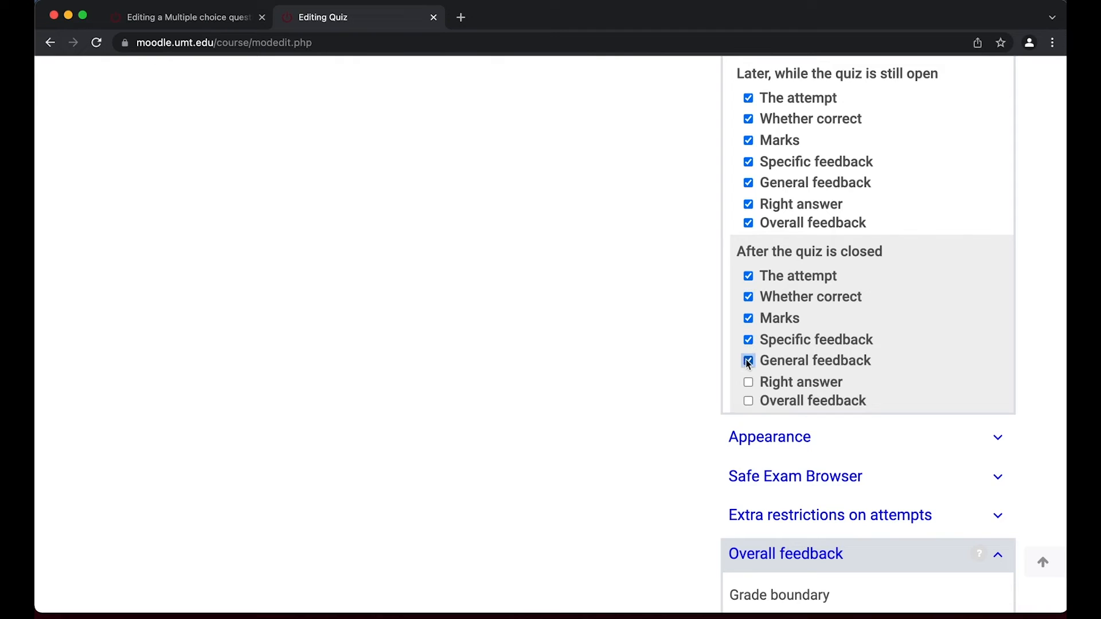
pyautogui.click(749, 381)
pyautogui.click(748, 401)
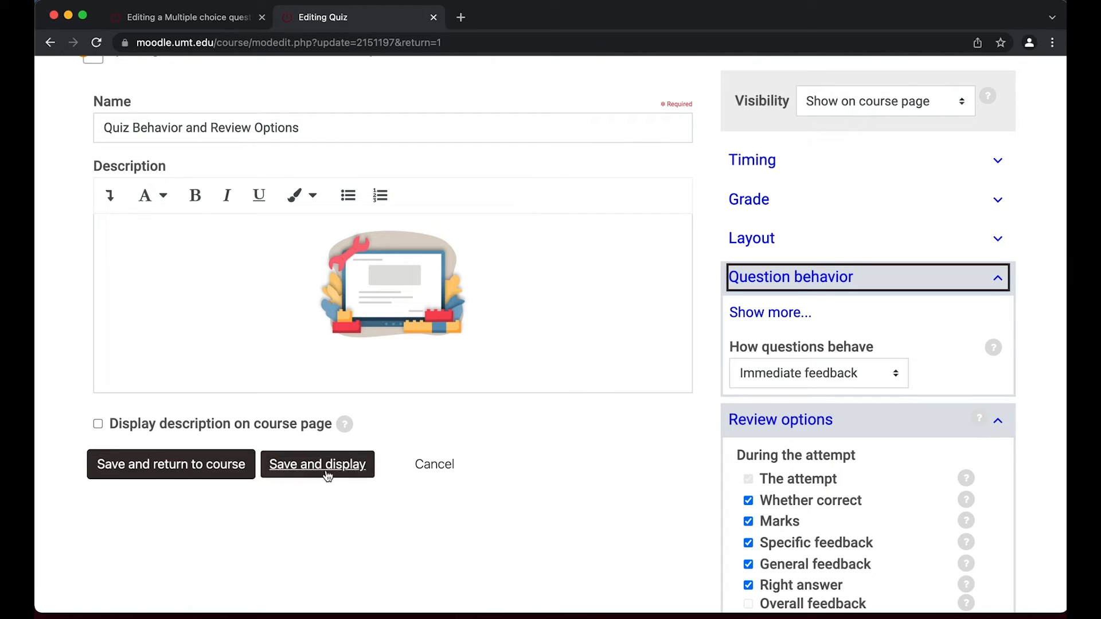
# Save the quiz settings, display the quiz, and bring up the overview of all open windows
pyautogui.click(329, 469)
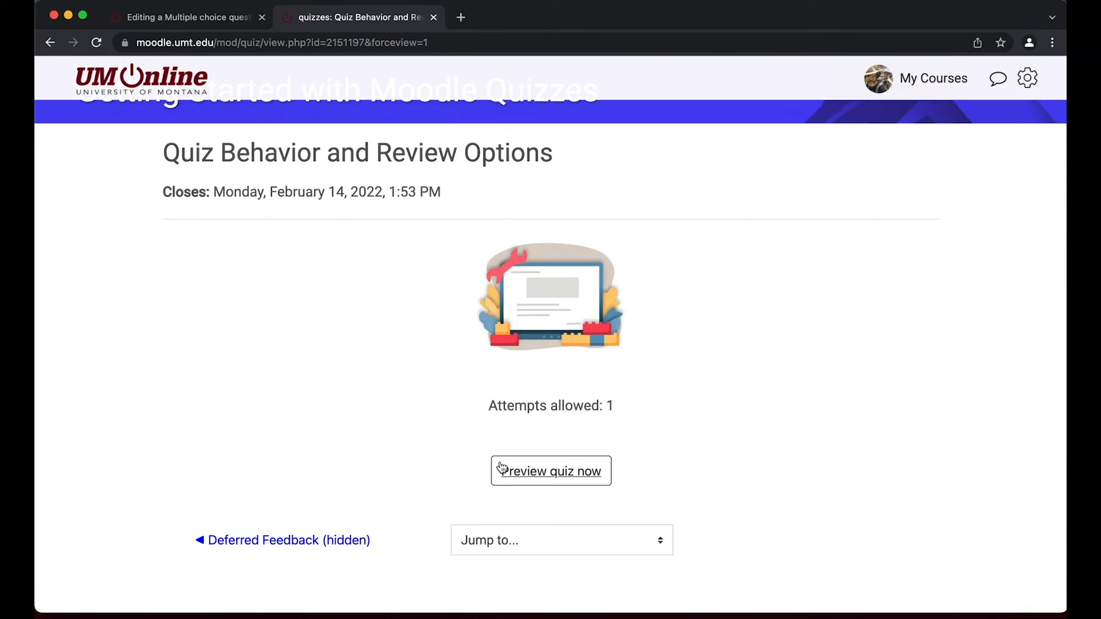
pyautogui.hotkey('ctrl', 'Up')
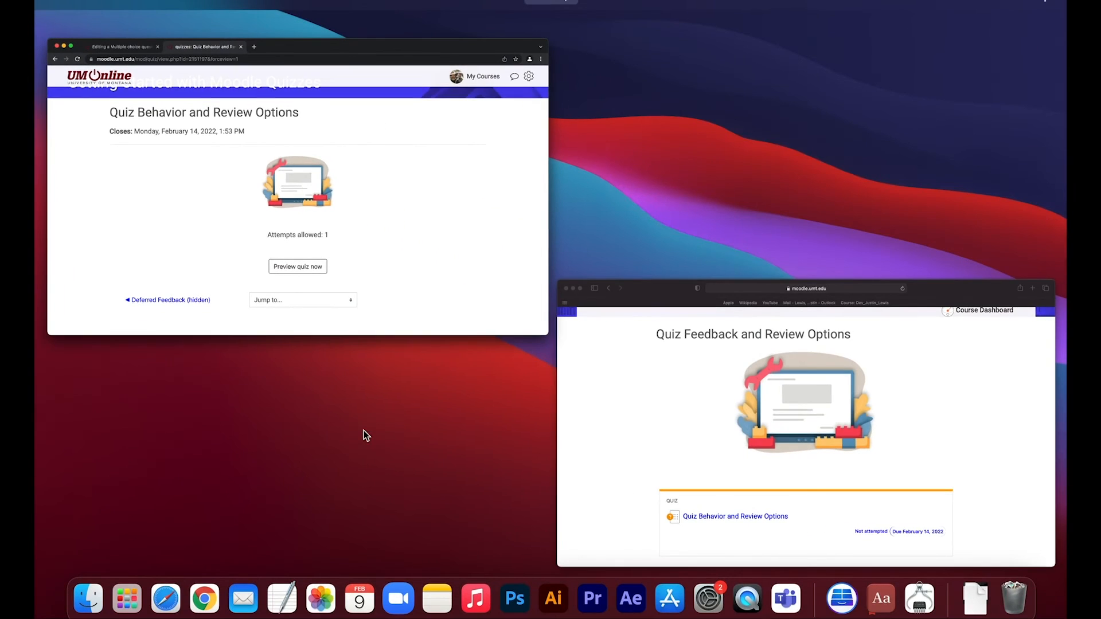
# Switch to the student's Safari window, open the Quiz Behavior and Review Options quiz, and start an attempt
pyautogui.click(691, 465)
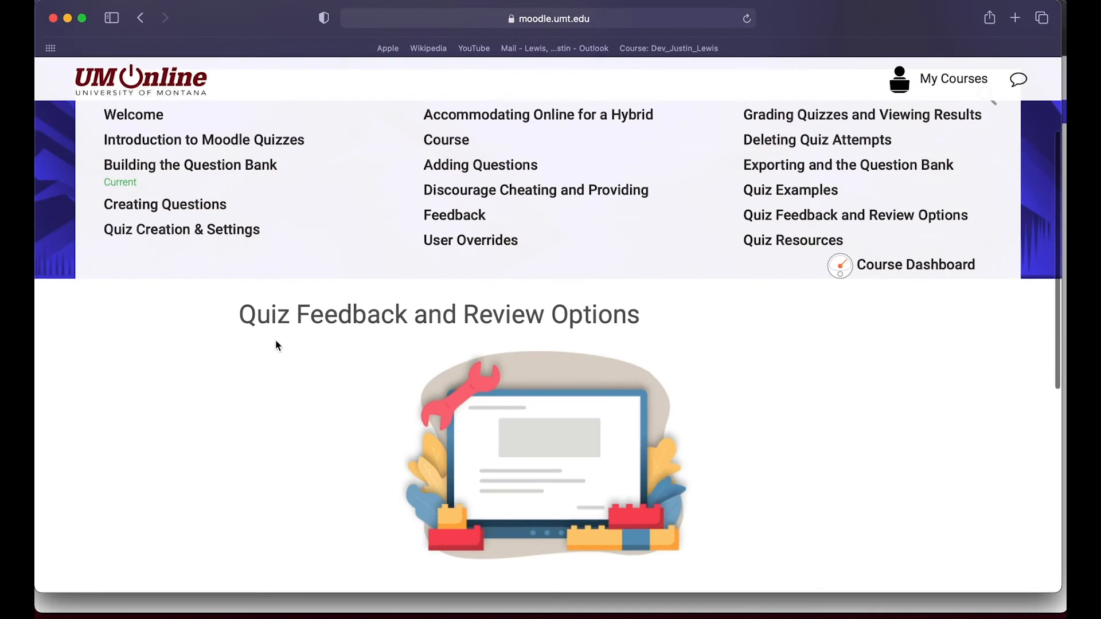
pyautogui.scroll(-4, 275, 340)
pyautogui.scroll(-2, 275, 341)
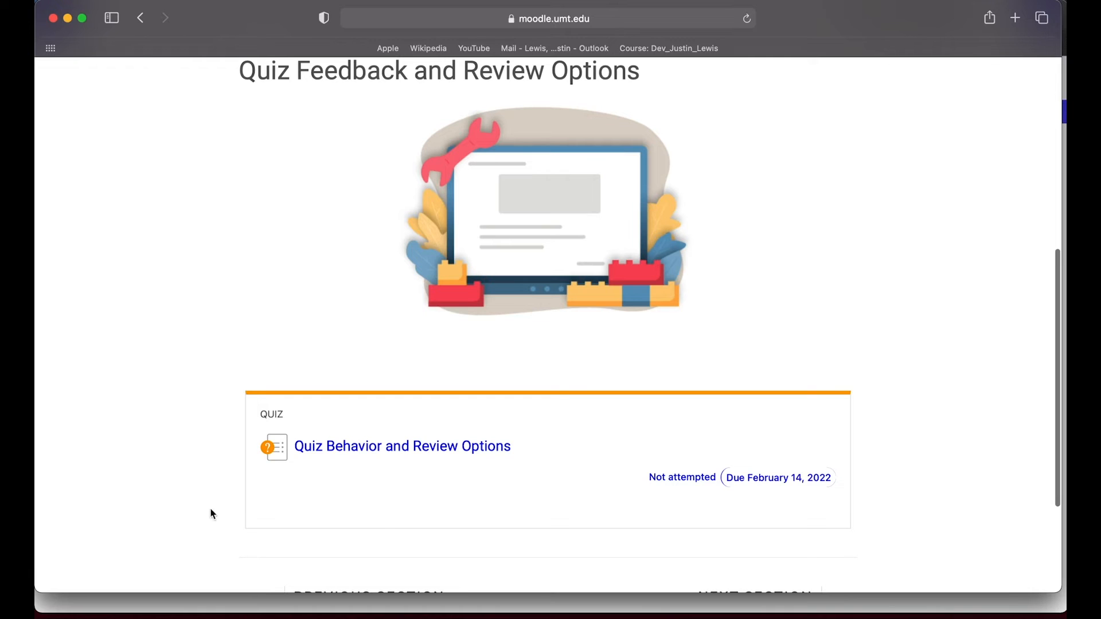
pyautogui.click(399, 454)
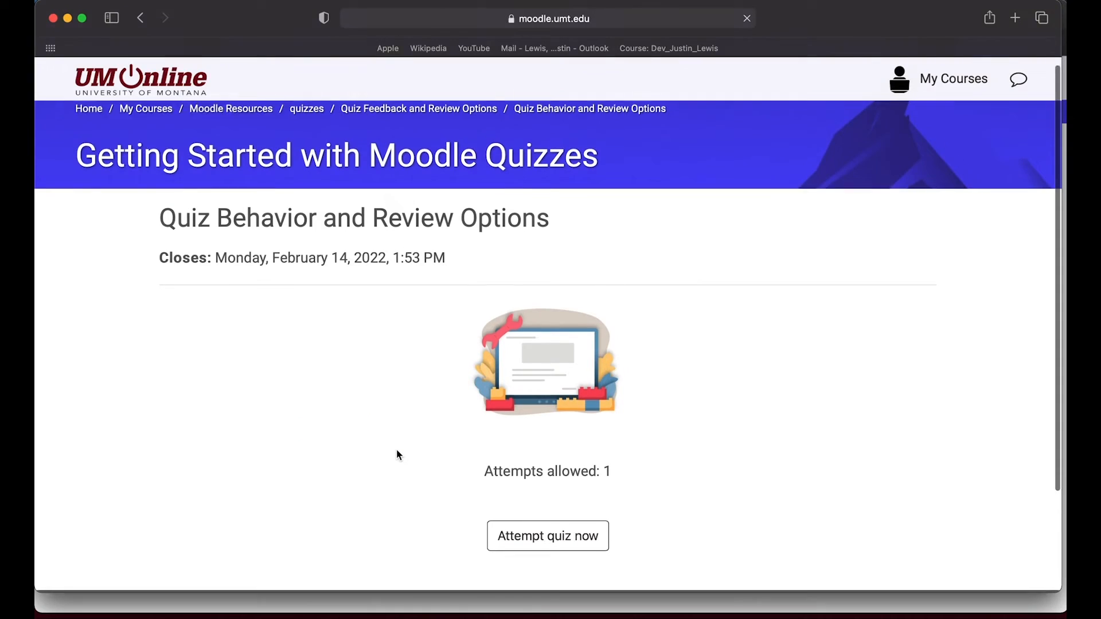
pyautogui.scroll(-3, 397, 448)
pyautogui.click(553, 450)
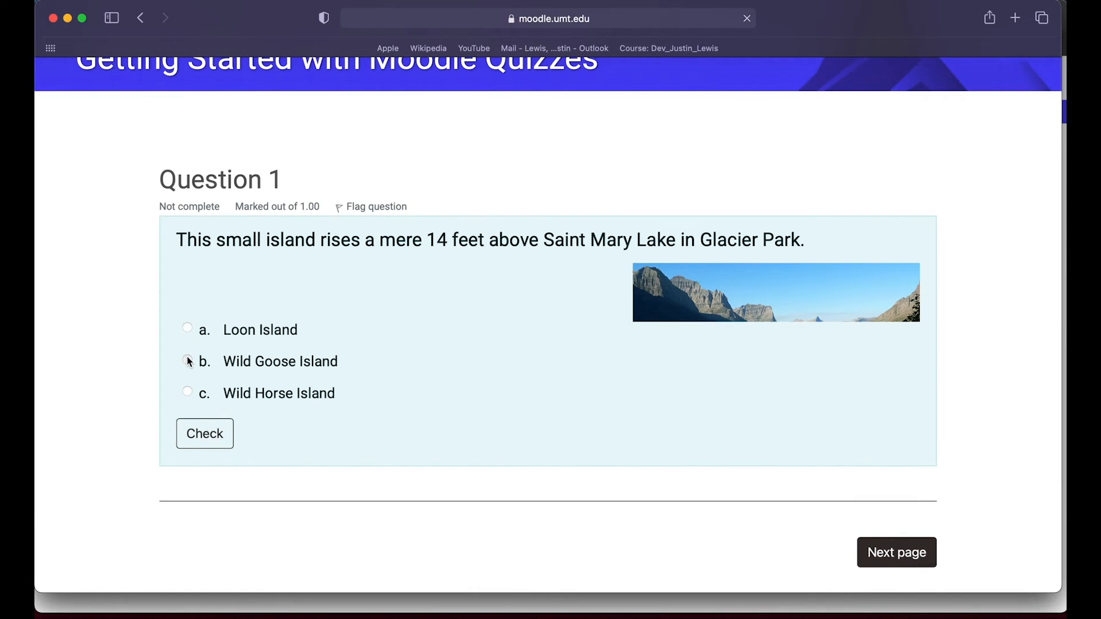
# Answer Question 1 with Wild Goose Island, check the answer, and examine its specific and general feedback
pyautogui.click(188, 361)
pyautogui.click(211, 463)
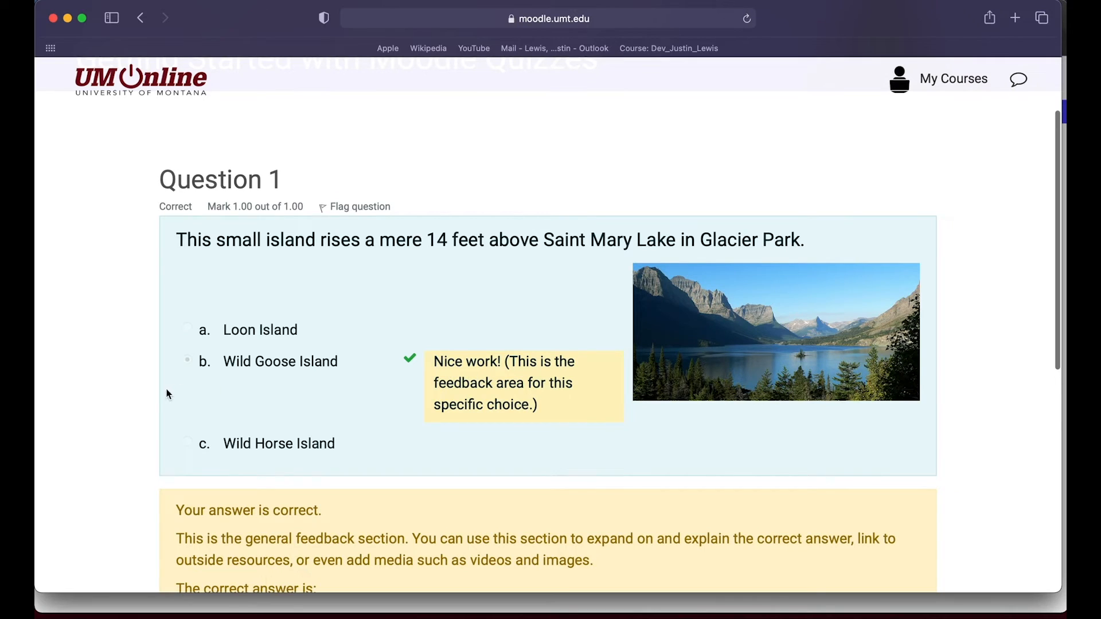
pyautogui.scroll(-1, 166, 389)
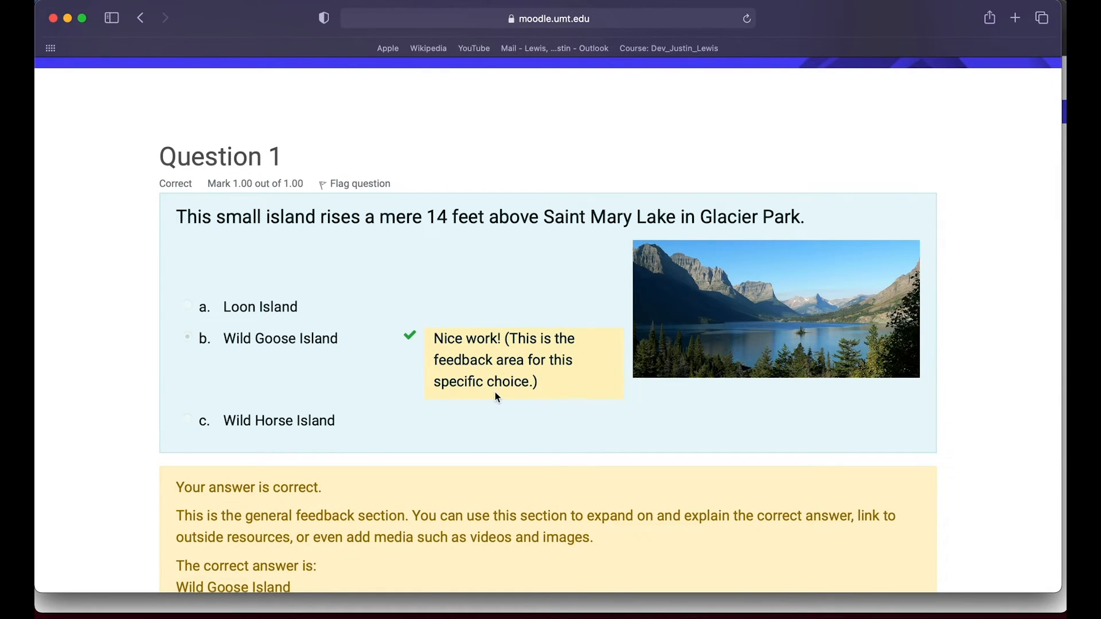
pyautogui.scroll(-5, 497, 396)
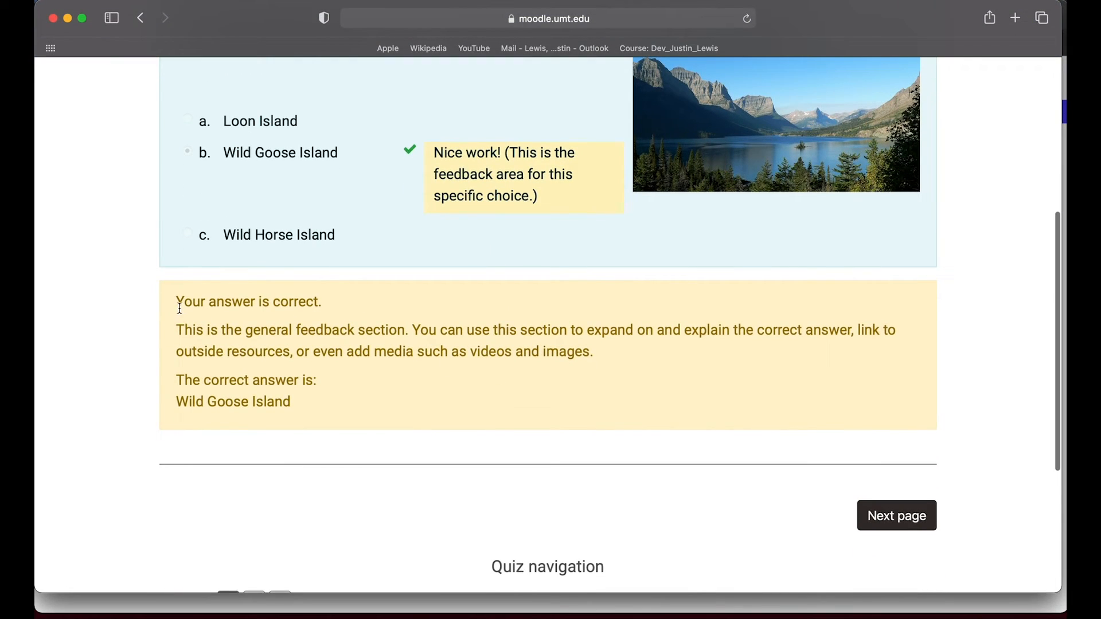
pyautogui.moveTo(176, 302); pyautogui.dragTo(325, 302)
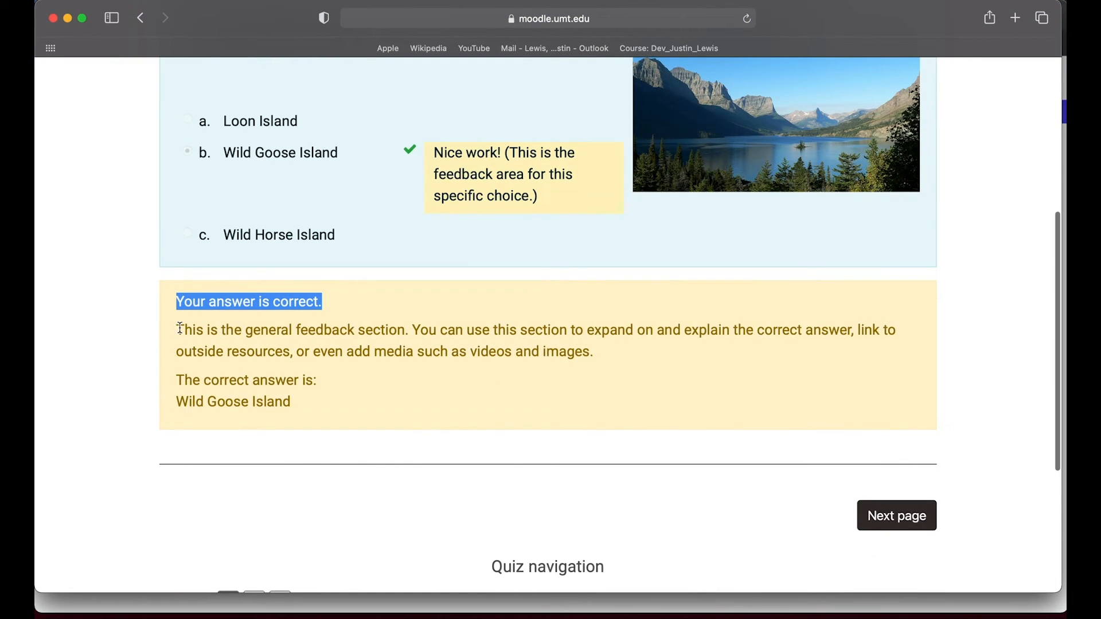
pyautogui.moveTo(180, 328); pyautogui.dragTo(622, 351)
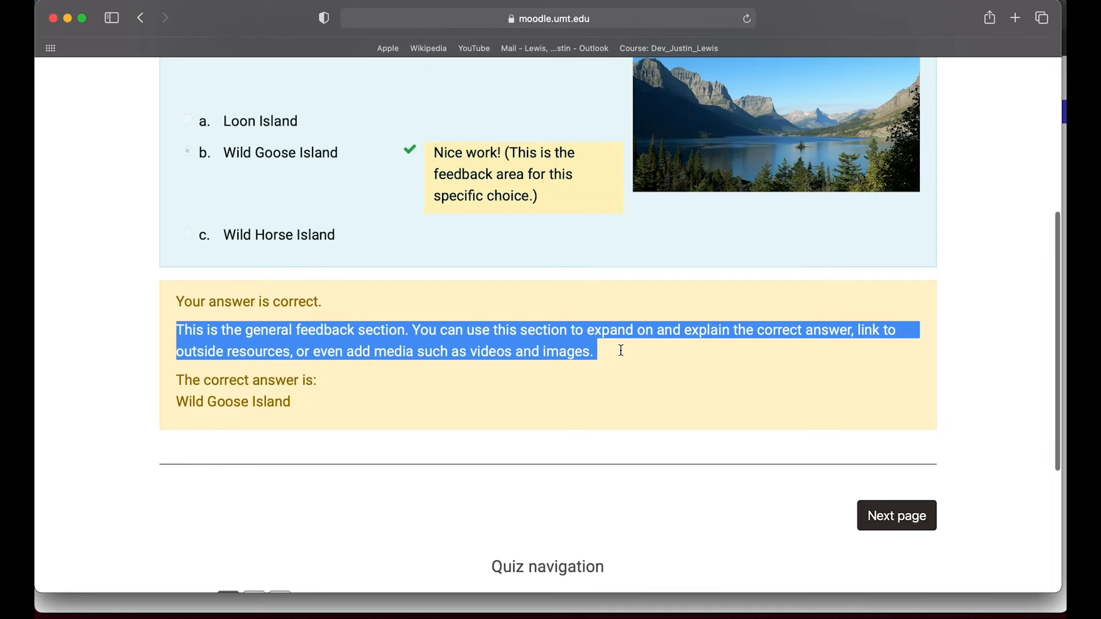
pyautogui.click(411, 472)
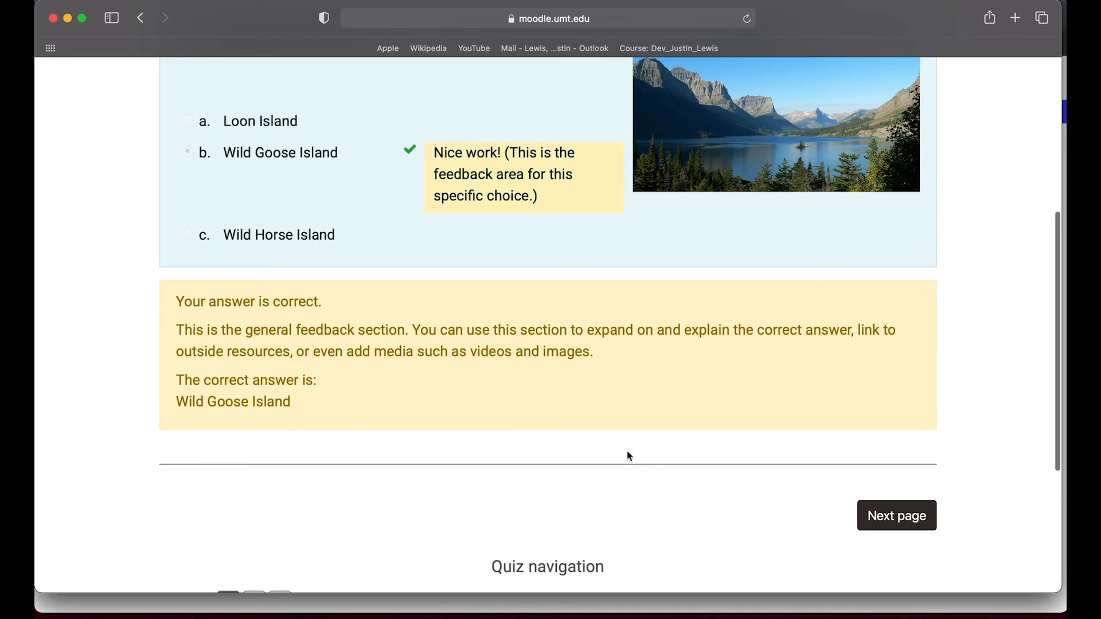
# Go to Question 2, choose Lake McDonald and Loch Ness, and check the answer
pyautogui.click(897, 515)
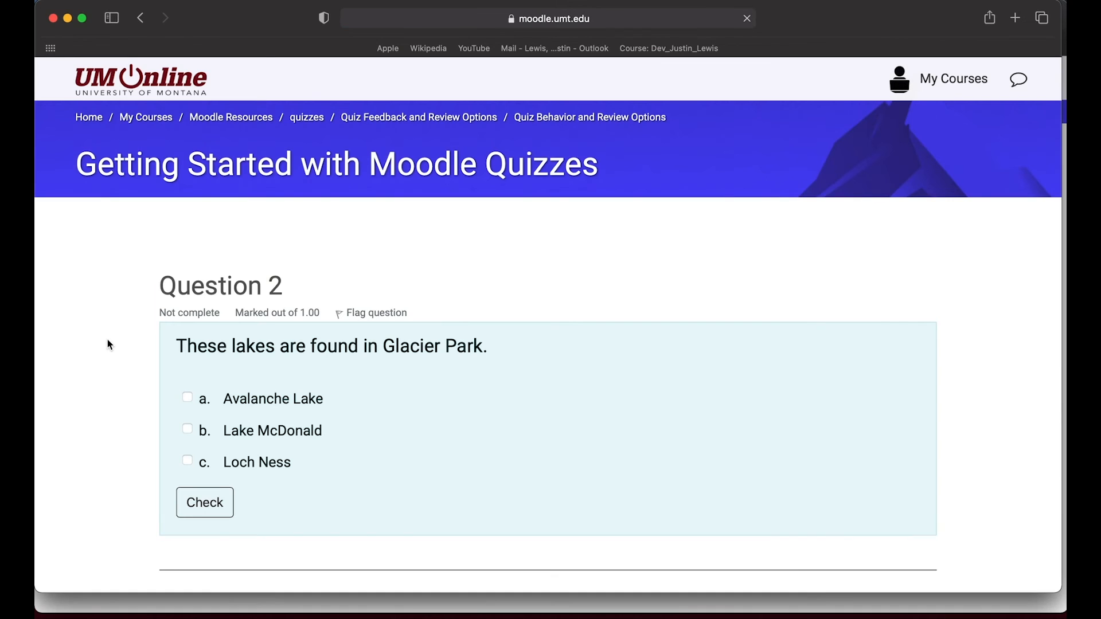
pyautogui.scroll(-1, 109, 340)
pyautogui.click(186, 433)
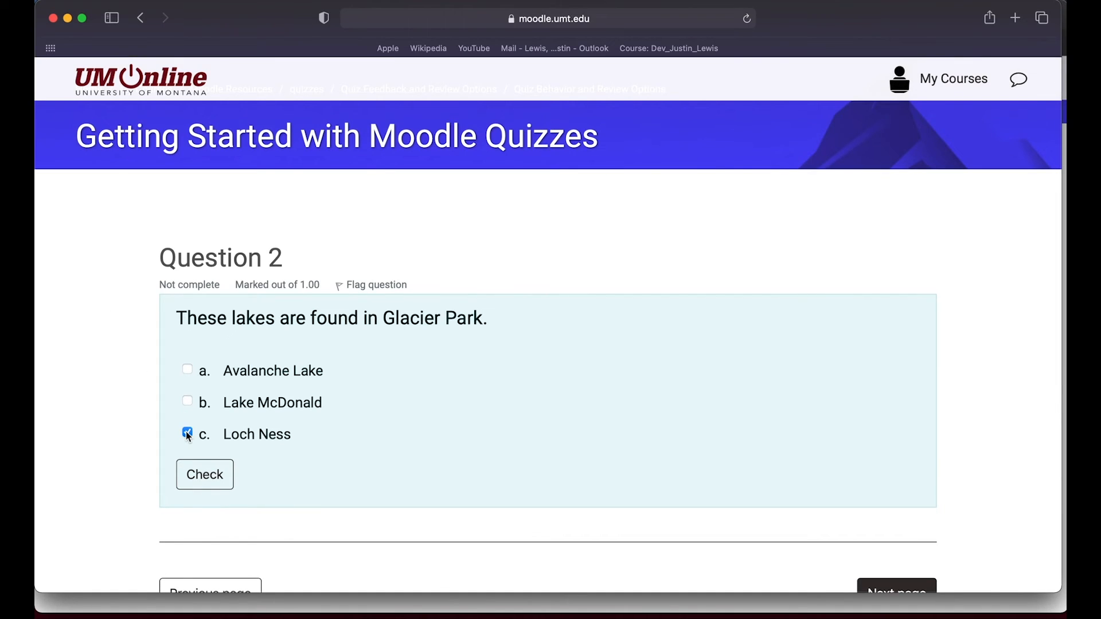
pyautogui.click(186, 401)
pyautogui.click(202, 480)
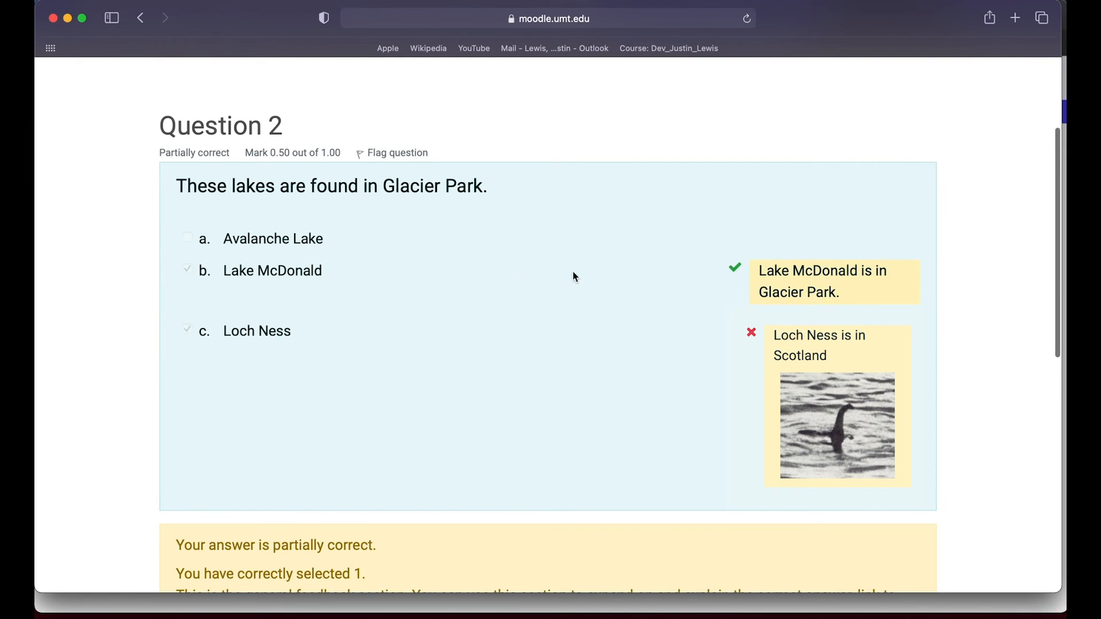
# Proceed to Question 3, answer it with Western larch, and check the answer
pyautogui.scroll(-6, 129, 395)
pyautogui.click(896, 484)
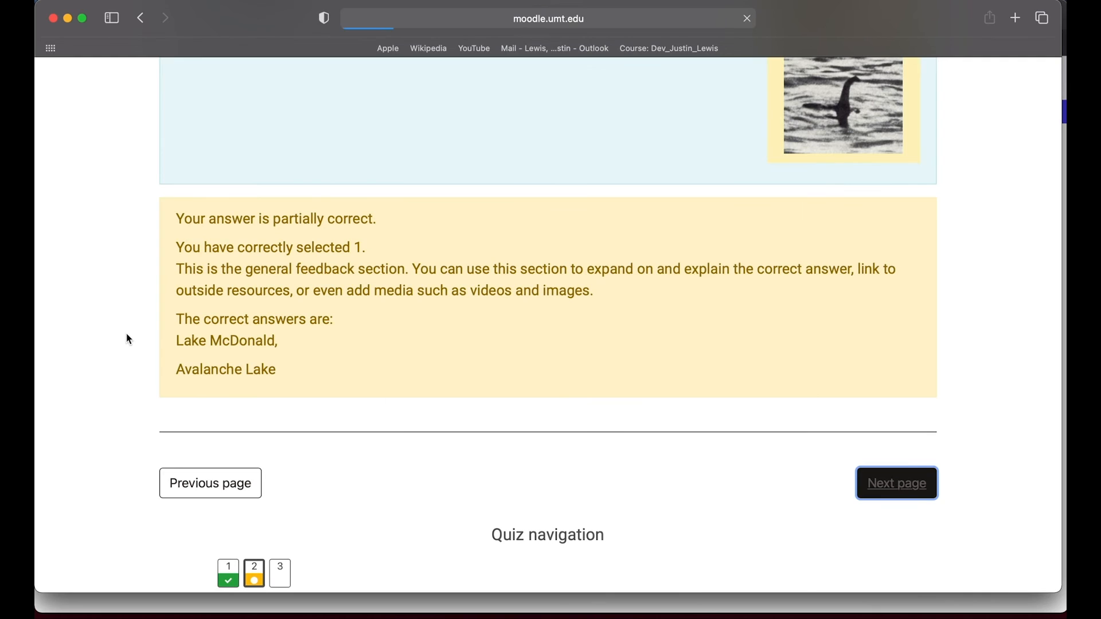
pyautogui.scroll(-3, 129, 339)
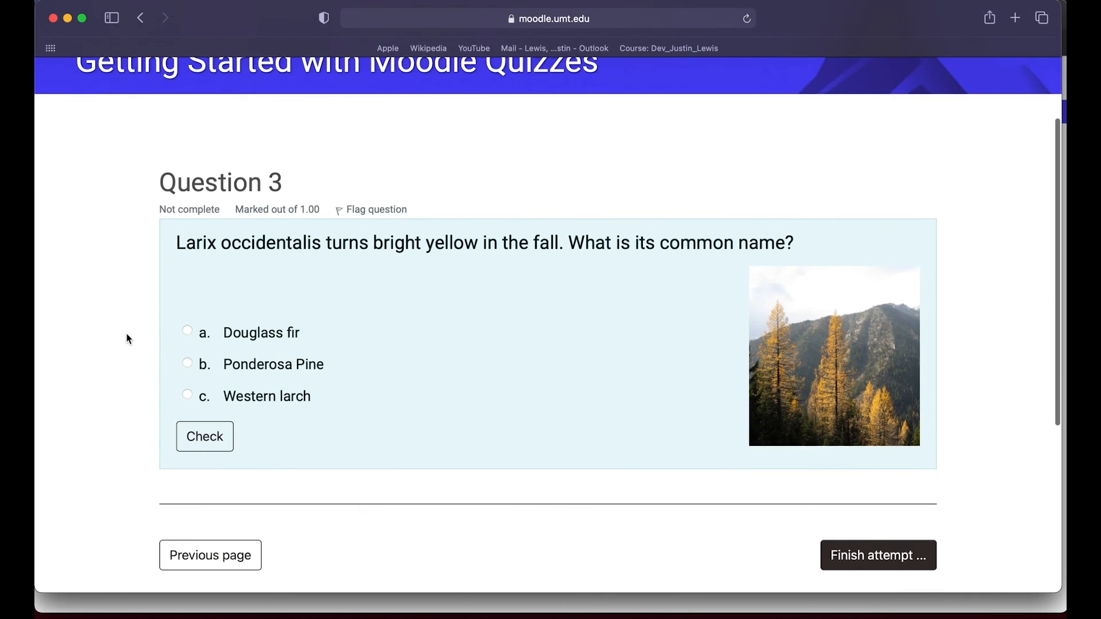
pyautogui.click(187, 397)
pyautogui.click(210, 468)
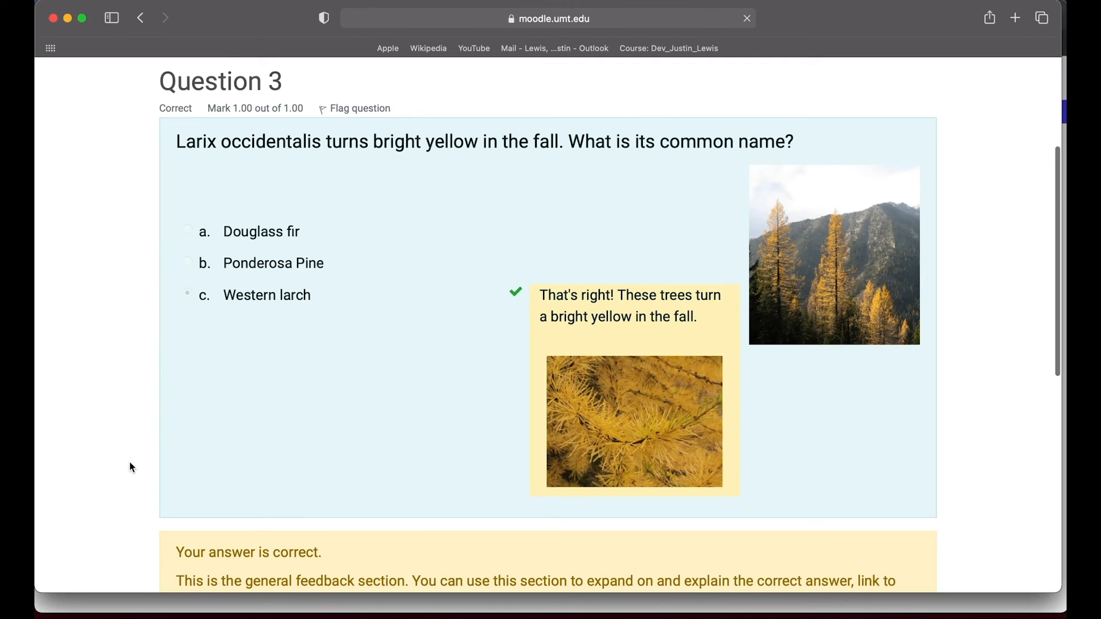
# Finish the quiz attempt, submit it from the attempt summary, and confirm the submission
pyautogui.scroll(-6, 131, 464)
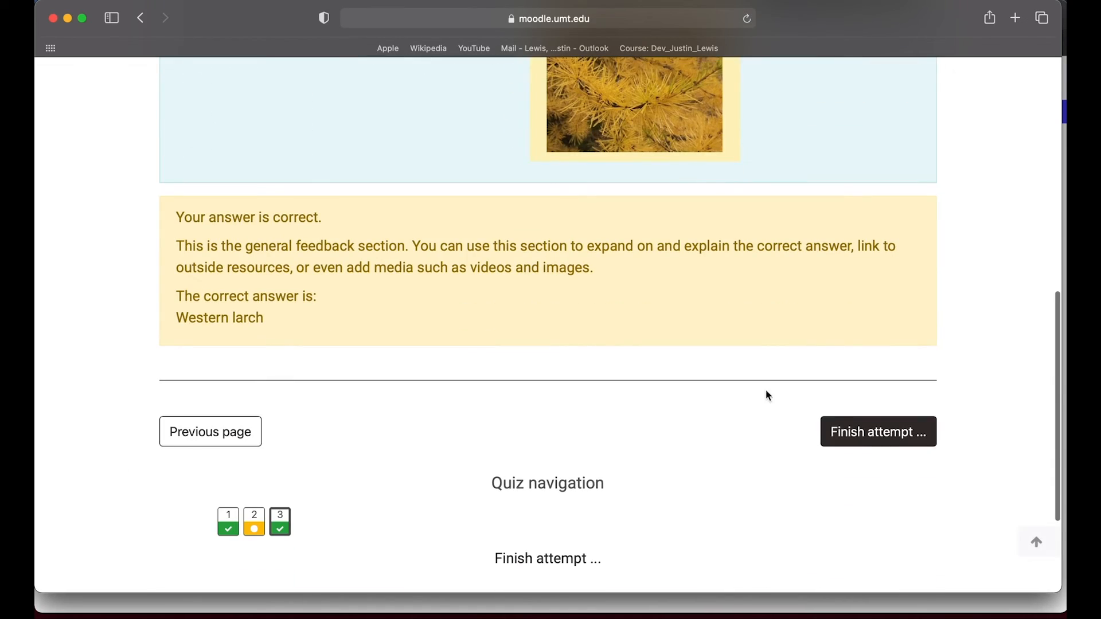
pyautogui.click(860, 438)
pyautogui.scroll(-2, 373, 476)
pyautogui.click(560, 494)
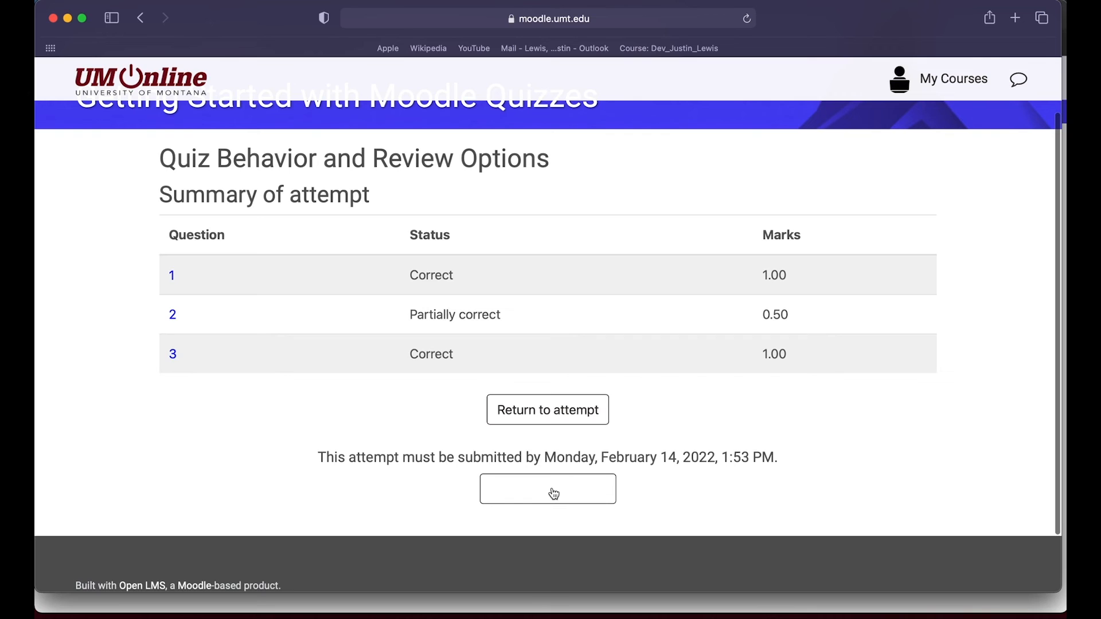
pyautogui.click(499, 430)
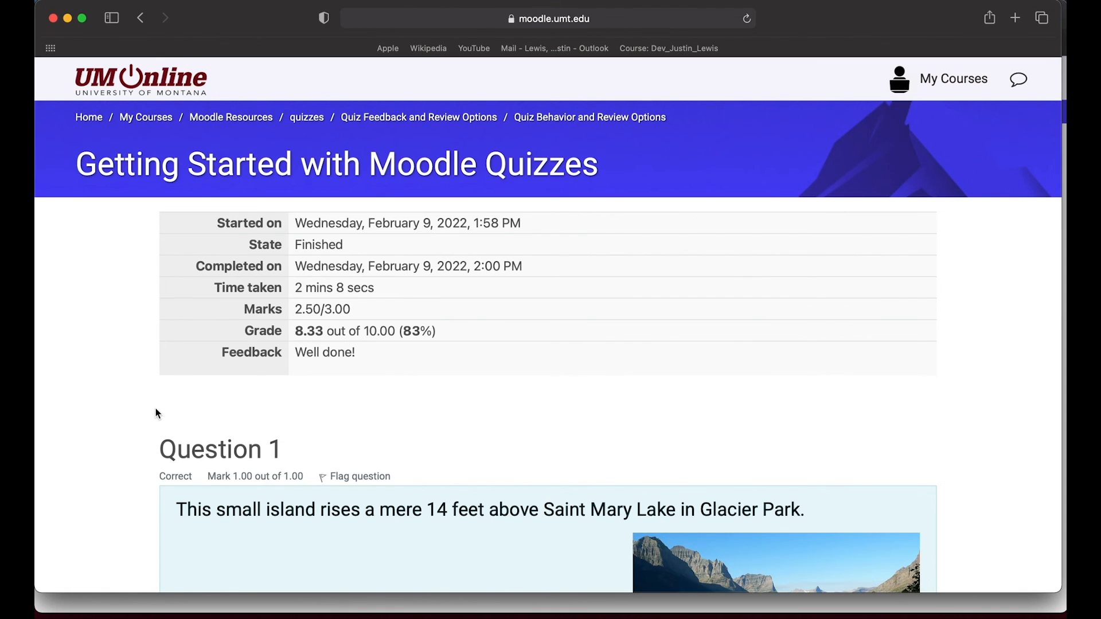
# Look through the submitted attempt's marks and feedback for all three questions and finish the review
pyautogui.scroll(-6, 156, 408)
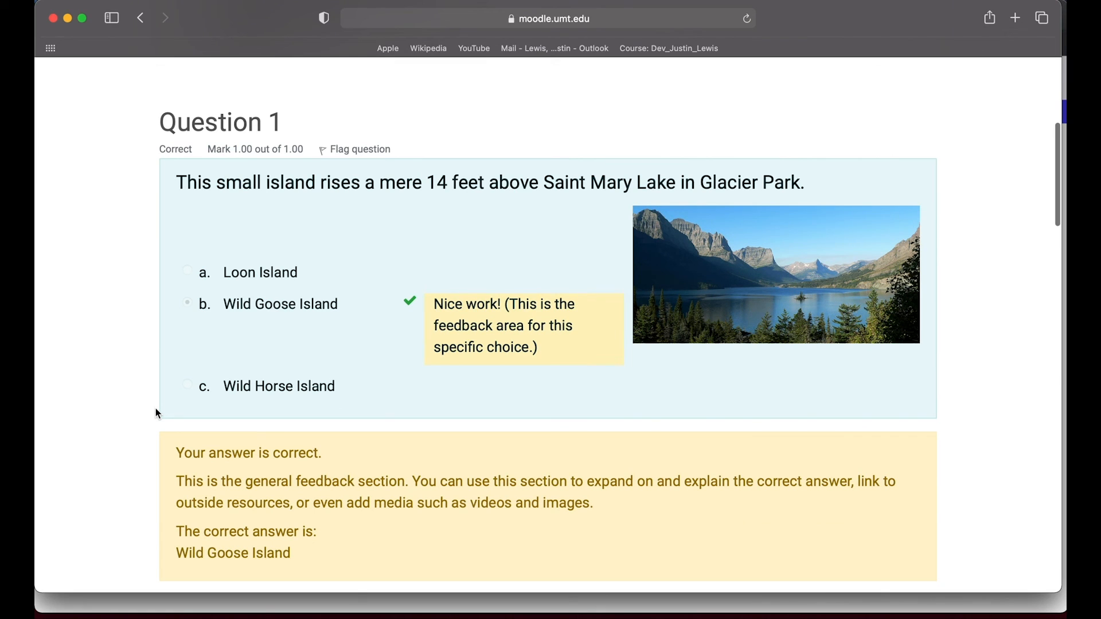
pyautogui.scroll(-20, 156, 408)
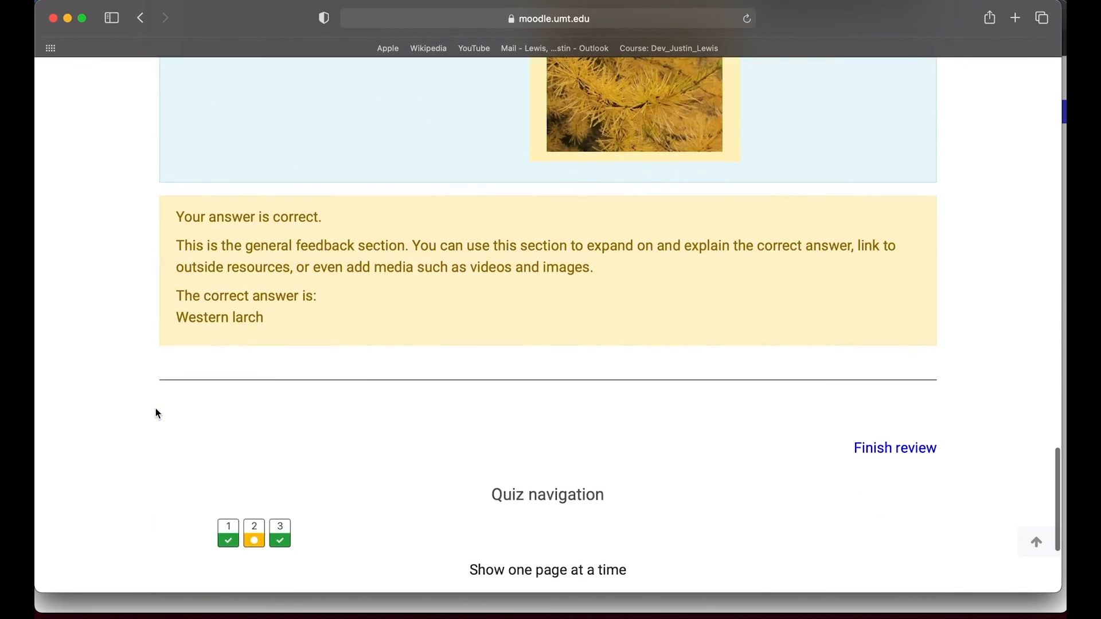
pyautogui.click(888, 343)
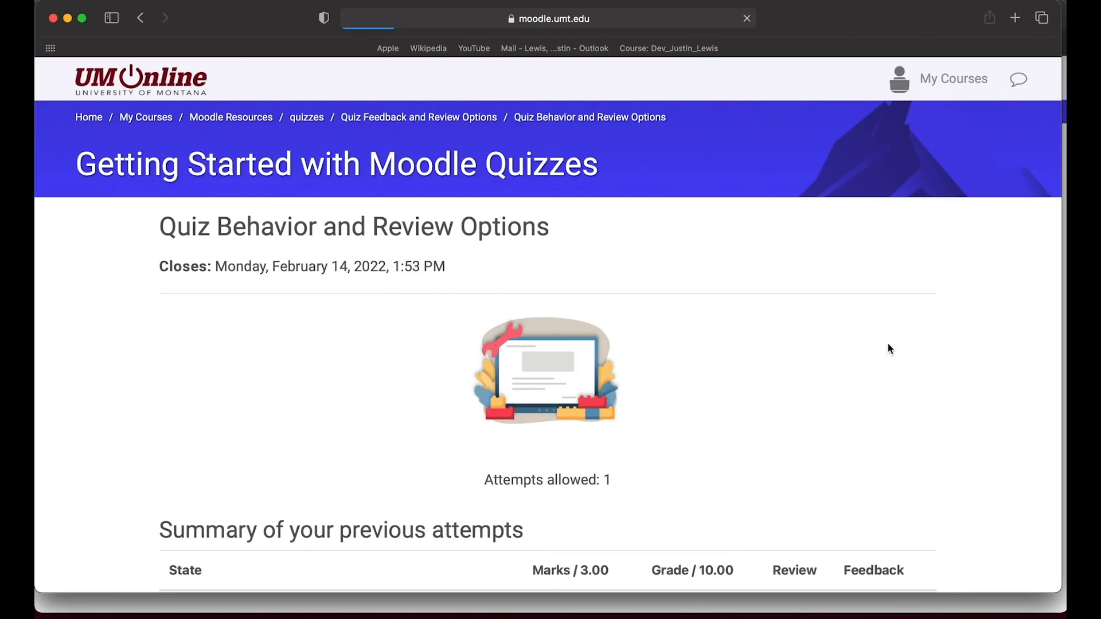
# Examine the summary of previous attempts and the overall feedback, and return to the course
pyautogui.scroll(-3, 378, 371)
pyautogui.scroll(-2, 378, 372)
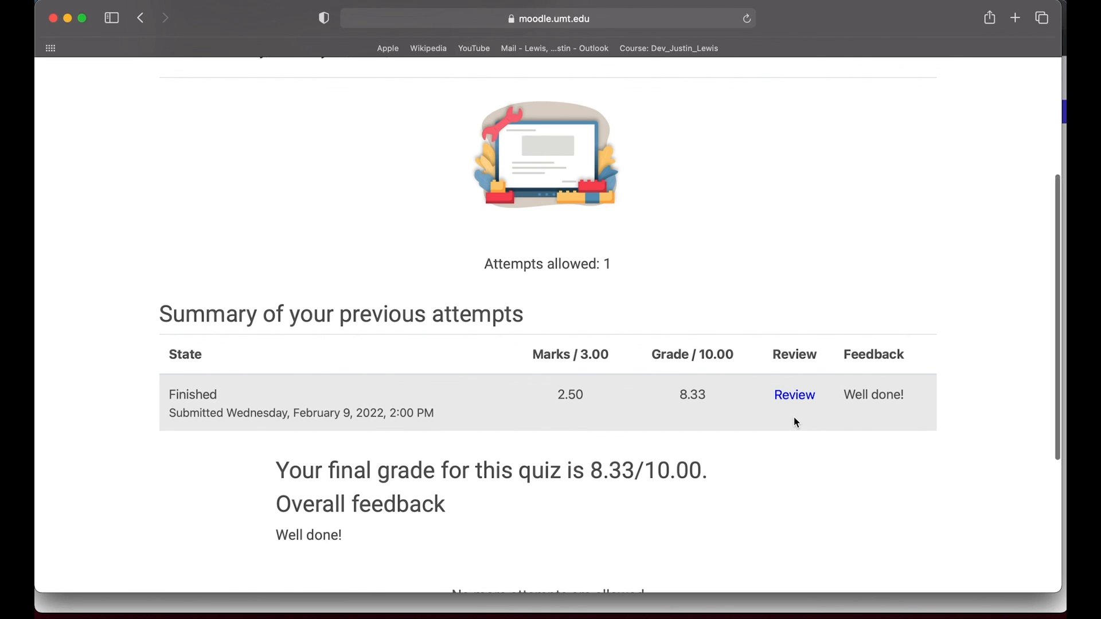
pyautogui.scroll(-4, 795, 418)
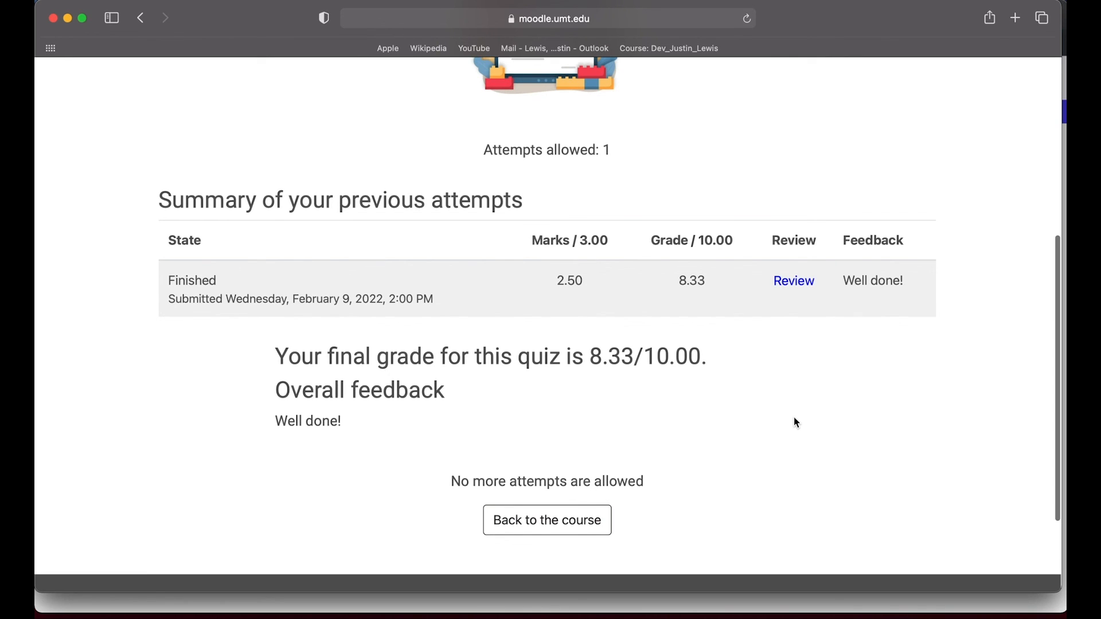
pyautogui.click(555, 524)
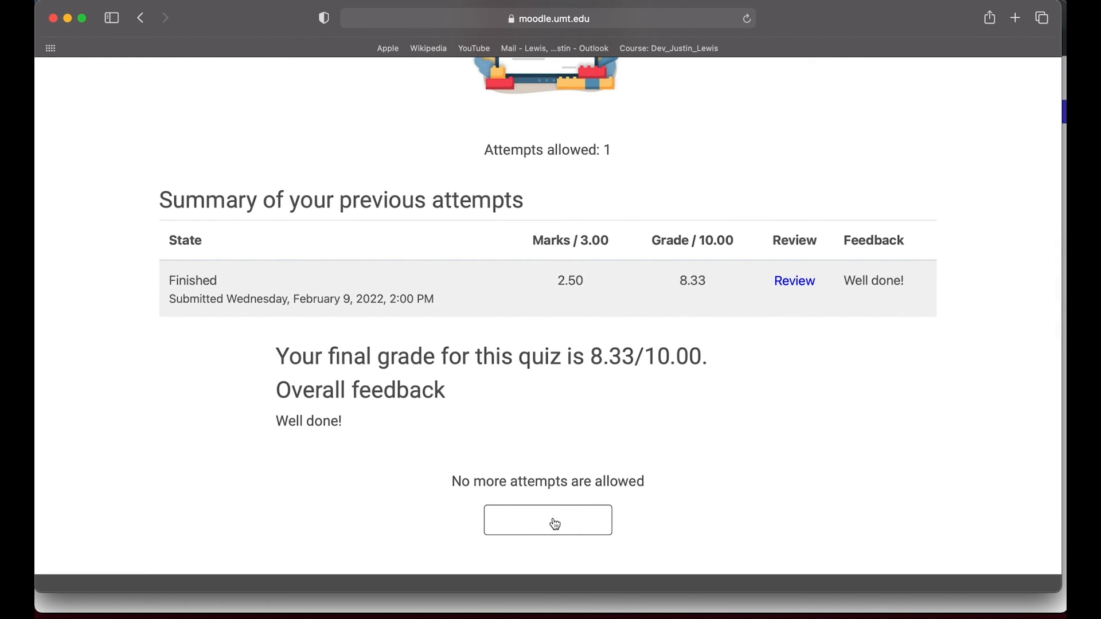